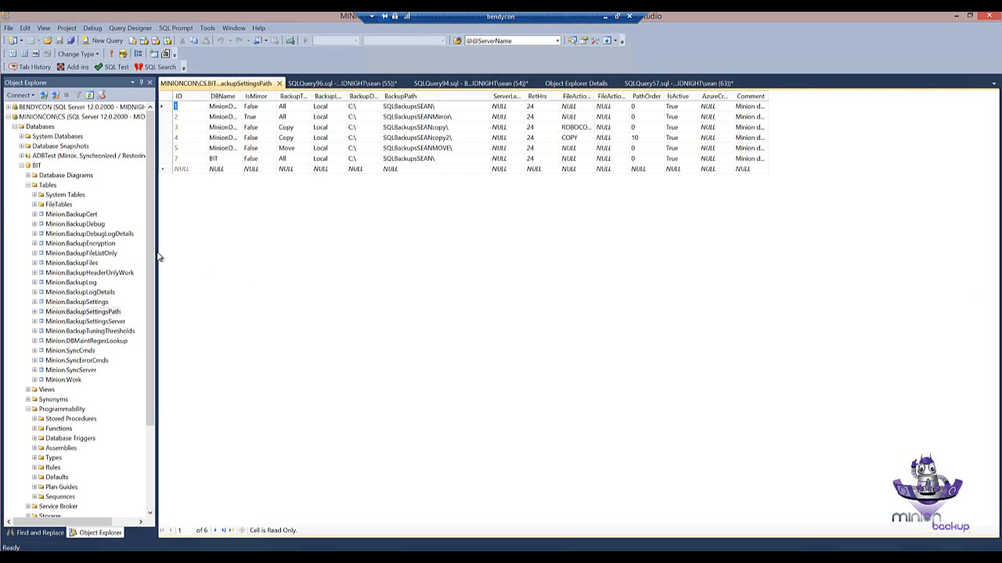
Switch to the Azure portal in the browser and open the midnightdba2 storage account
drag(159, 257, 162, 254)
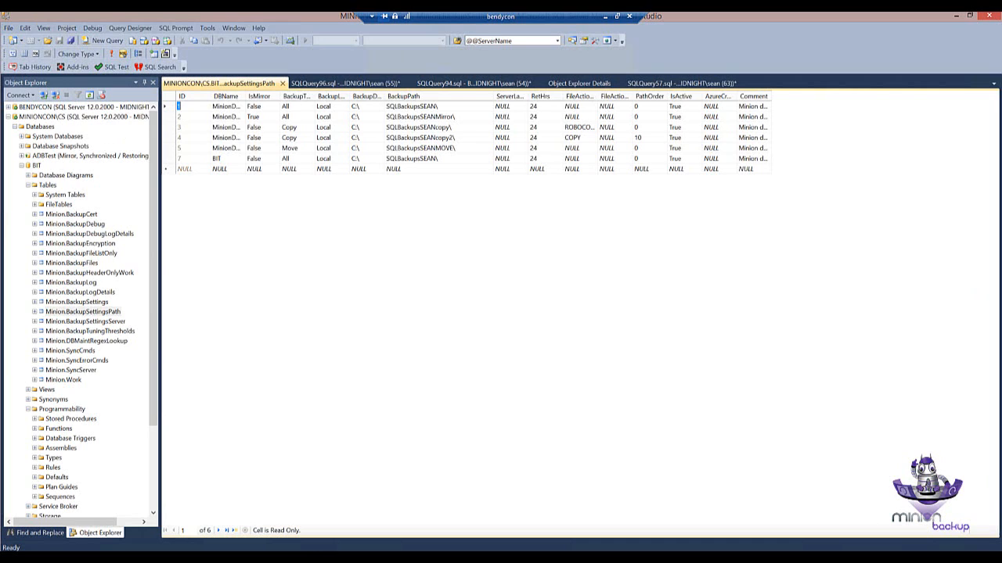
drag(293, 0, 334, 28)
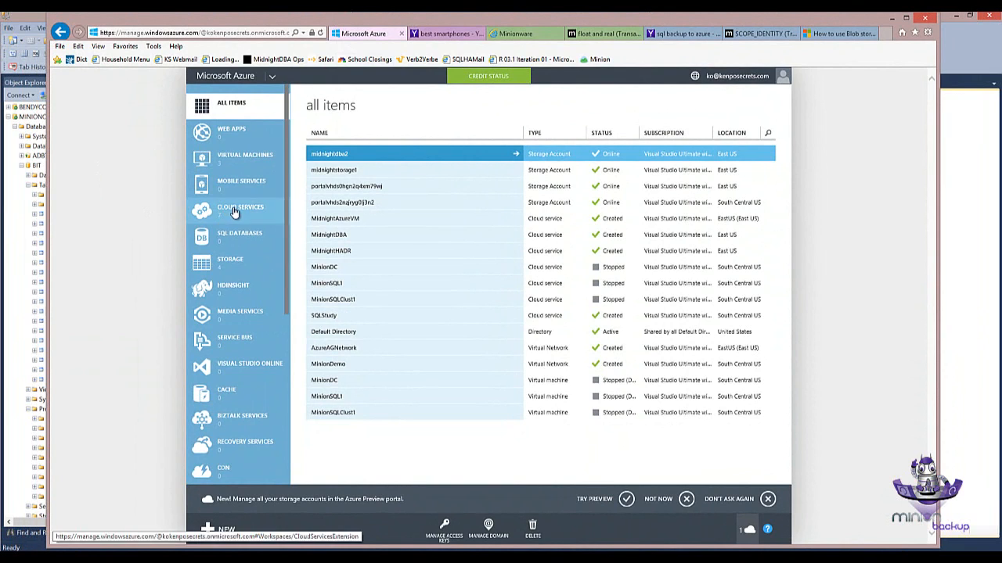
click(230, 266)
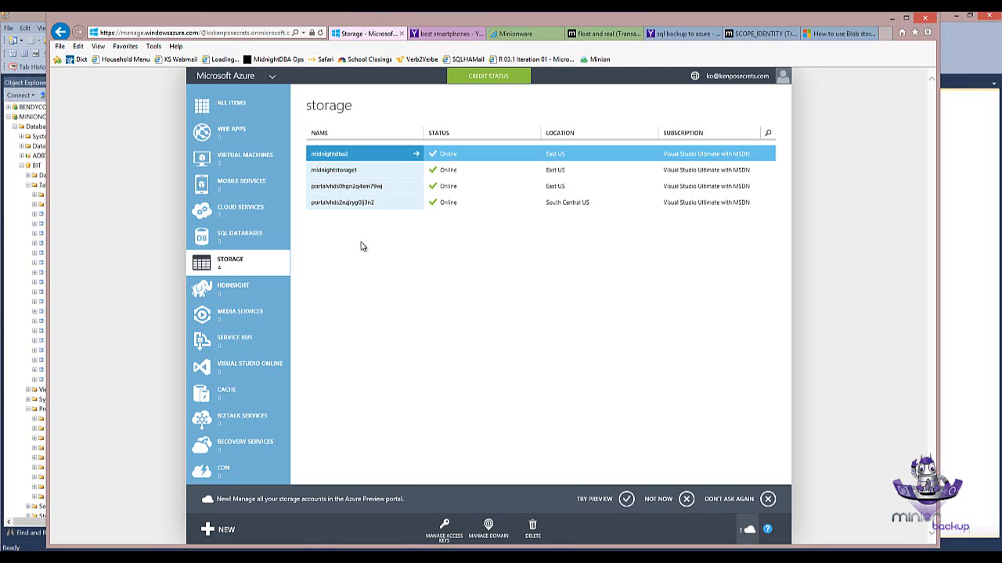
click(344, 160)
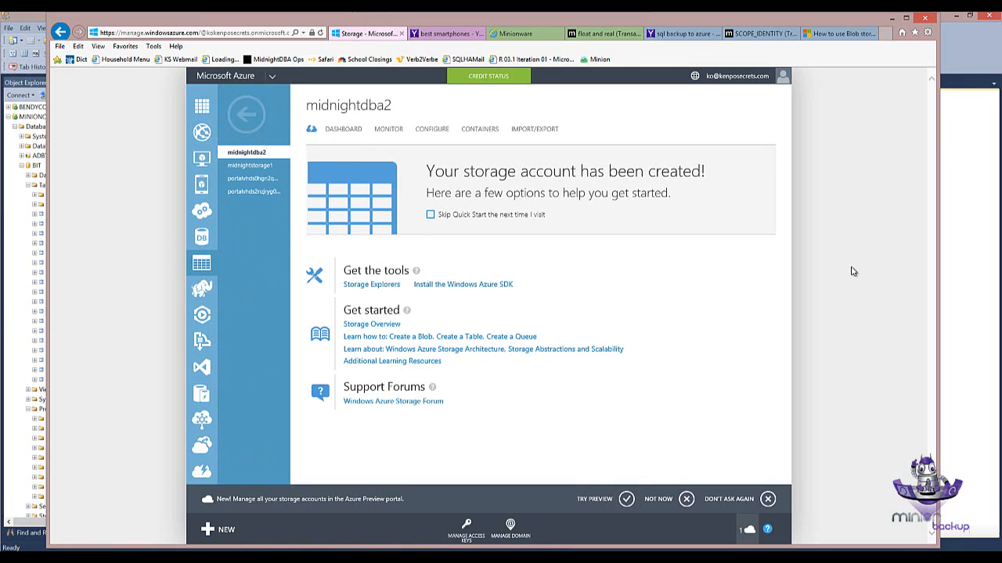
Return to the BackupSettingsPath table in SQL Server Management Studio and widen the BackupDrive column to show its full heading
click(27, 20)
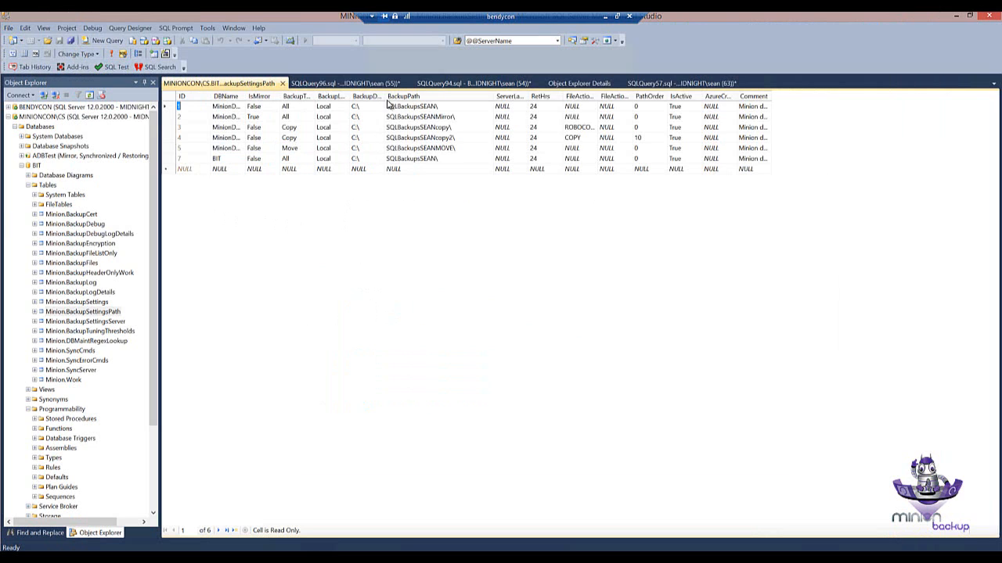
drag(383, 96, 407, 104)
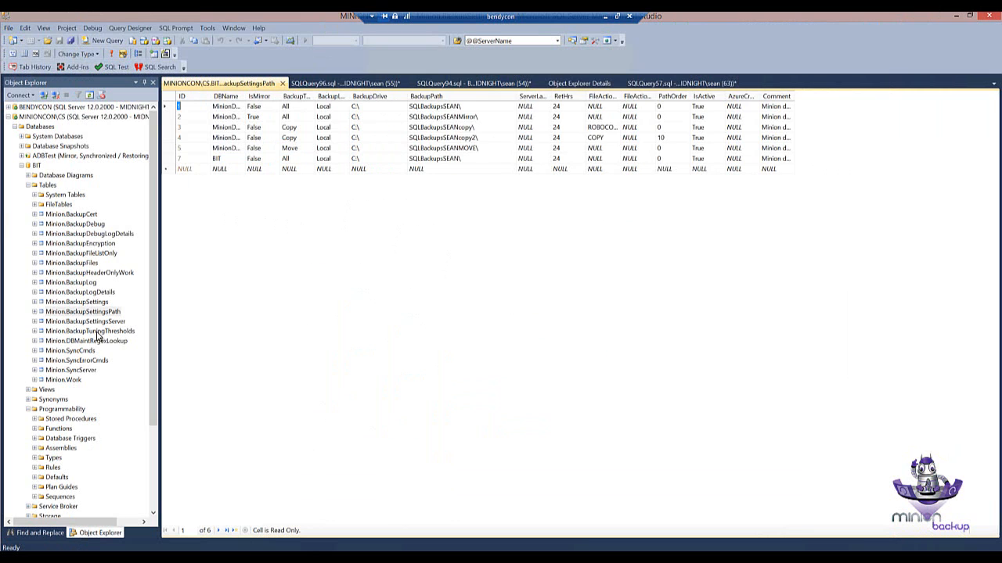
In the Azure portal, copy the Blobs endpoint URL from the midnightdba2 storage account's dashboard
key(alt+Tab)
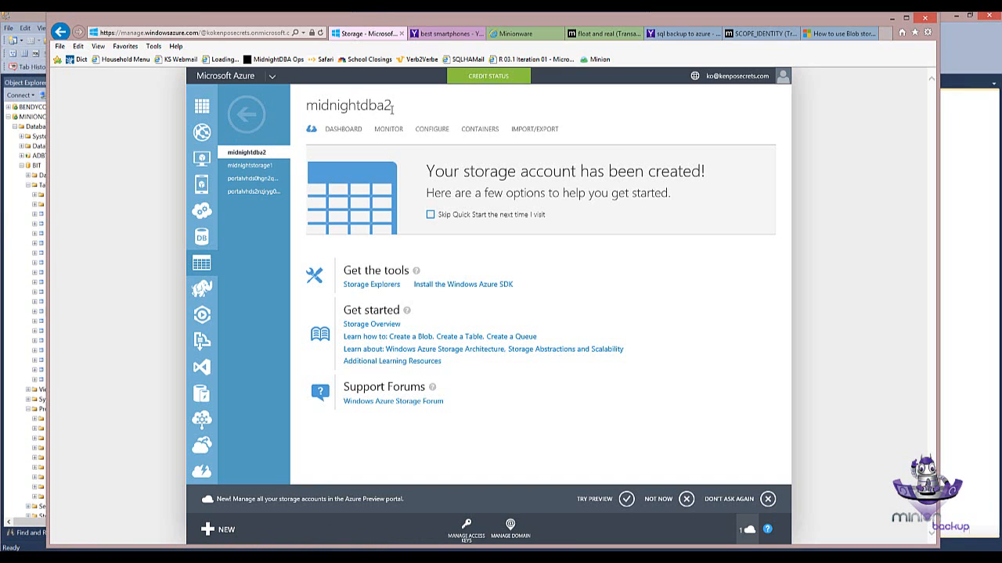
double_click(345, 114)
click(343, 116)
click(340, 133)
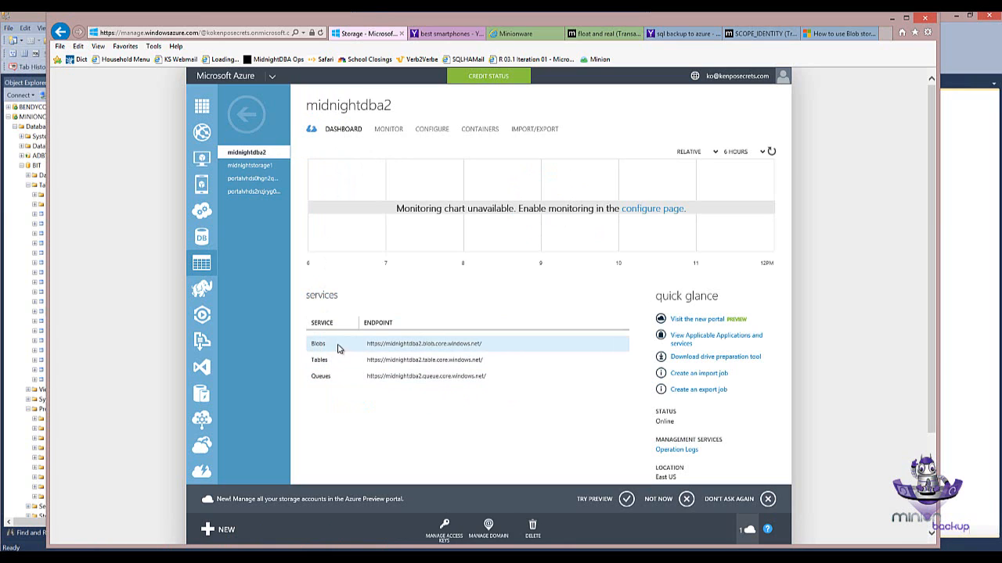
mouse_move(368, 344)
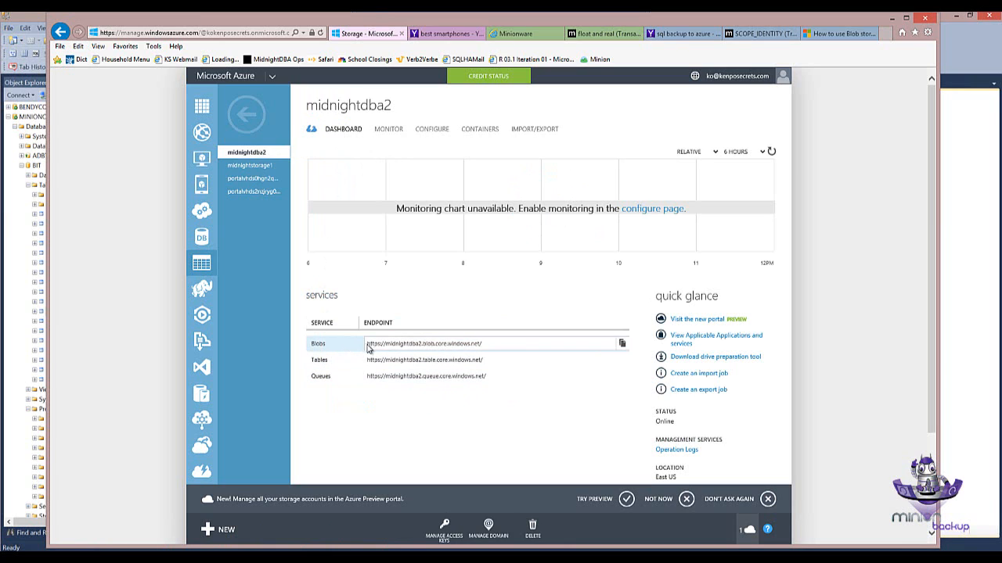
drag(368, 343, 485, 349)
key(ctrl+c)
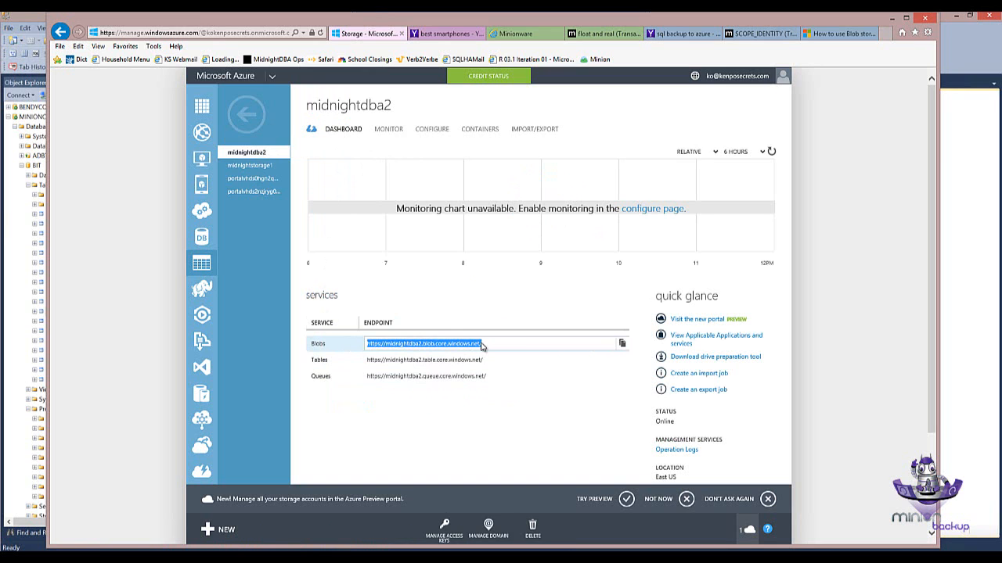
click(31, 24)
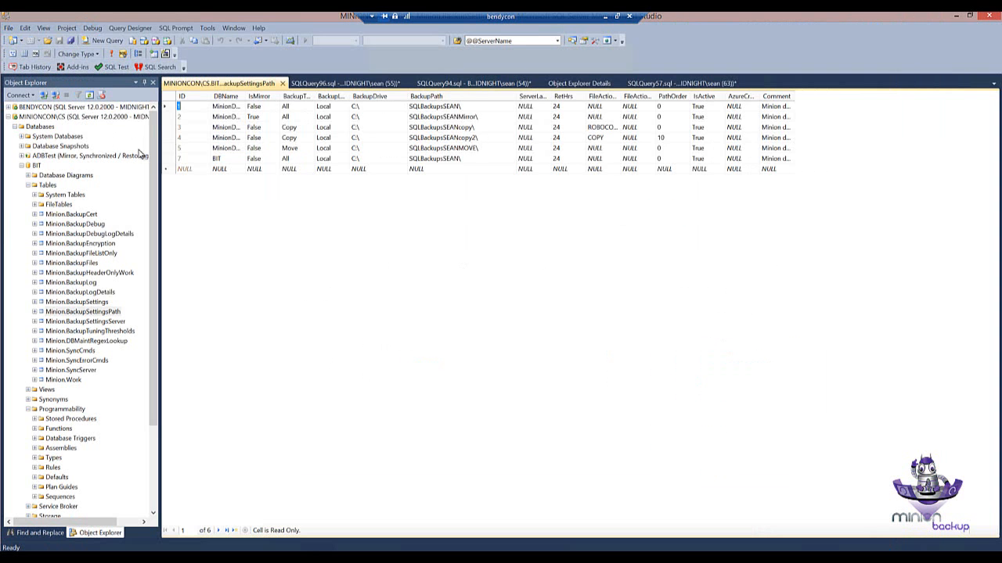
click(375, 159)
key(ctrl+v)
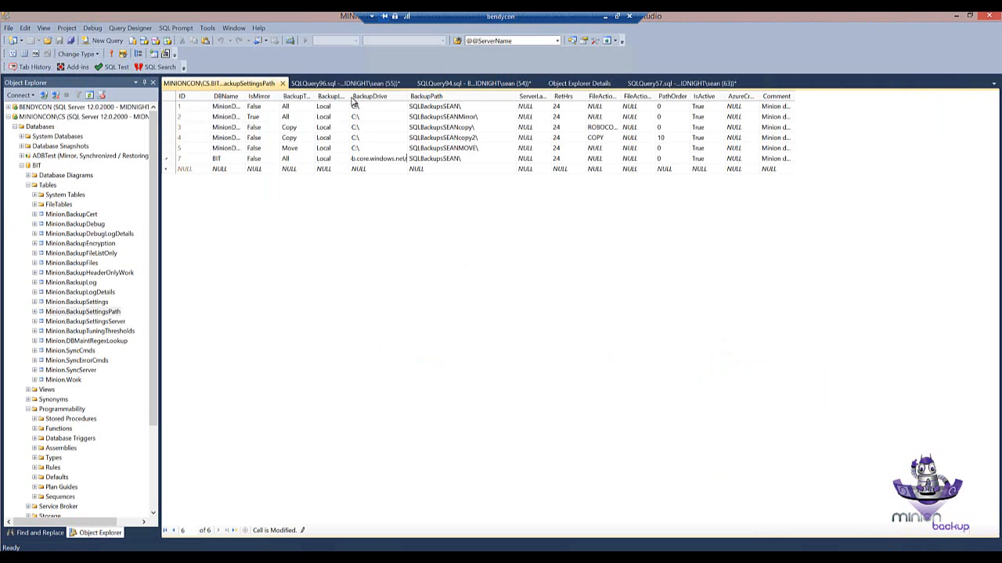
drag(376, 96, 379, 96)
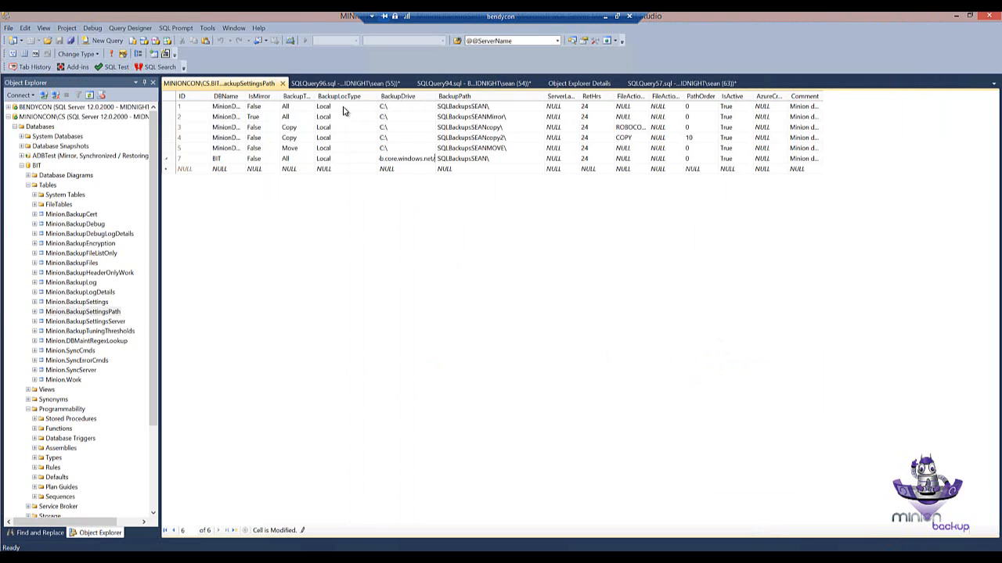
click(339, 158)
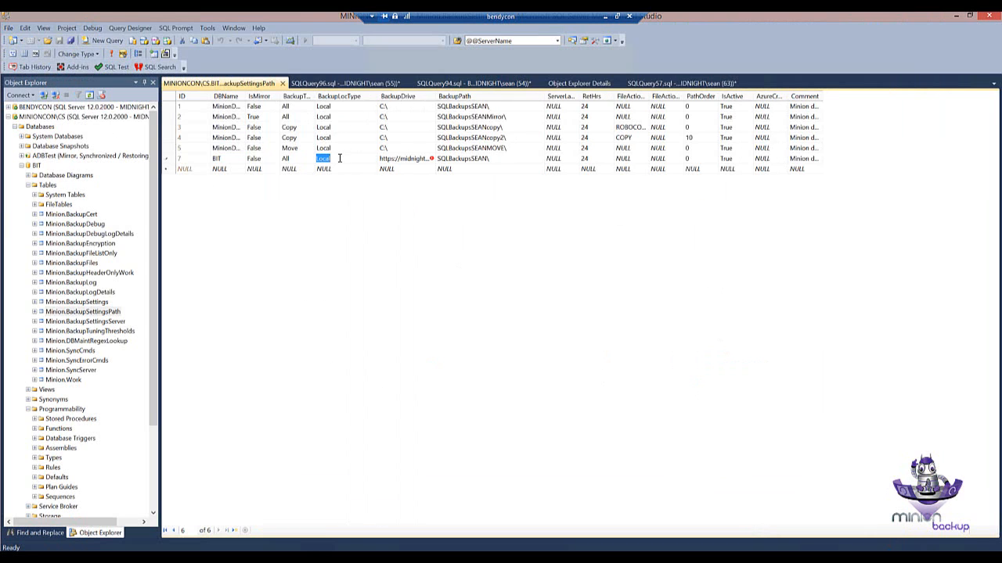
text(URL)
Select the BIT row's BackupPath value, then copy the container name midnightdbacont2 from the midnightdba2 account in the Azure portal
click(494, 158)
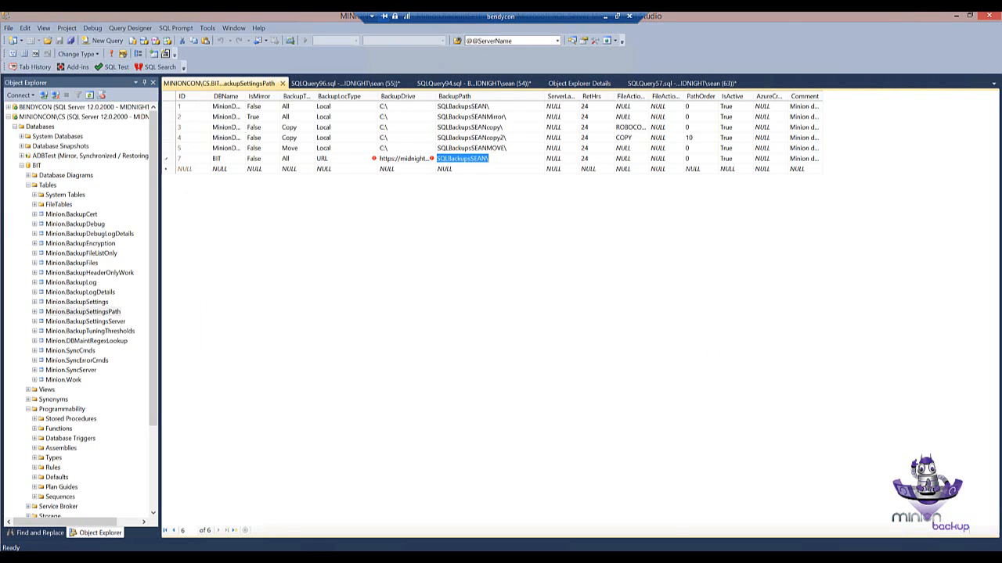
key(alt+Tab)
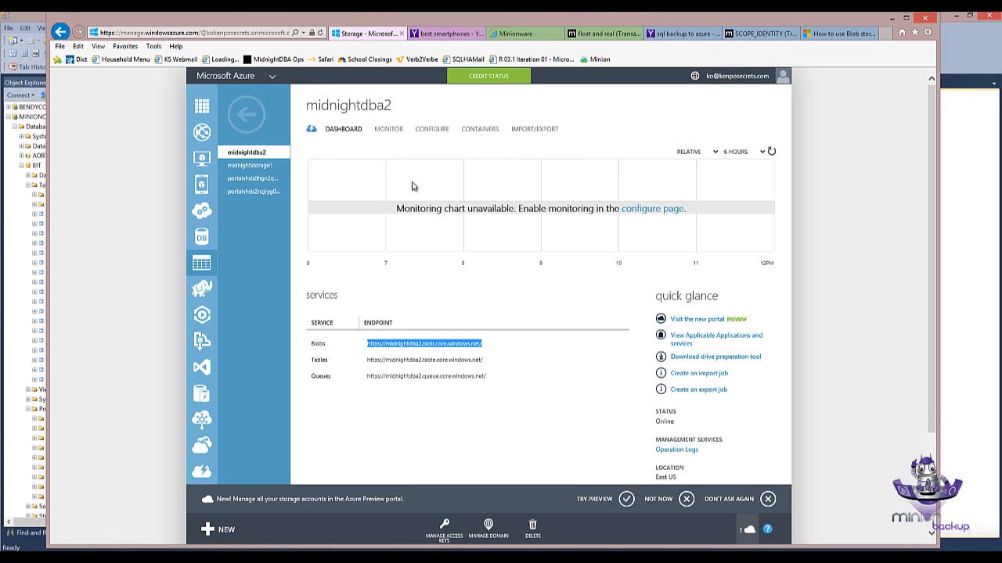
click(476, 130)
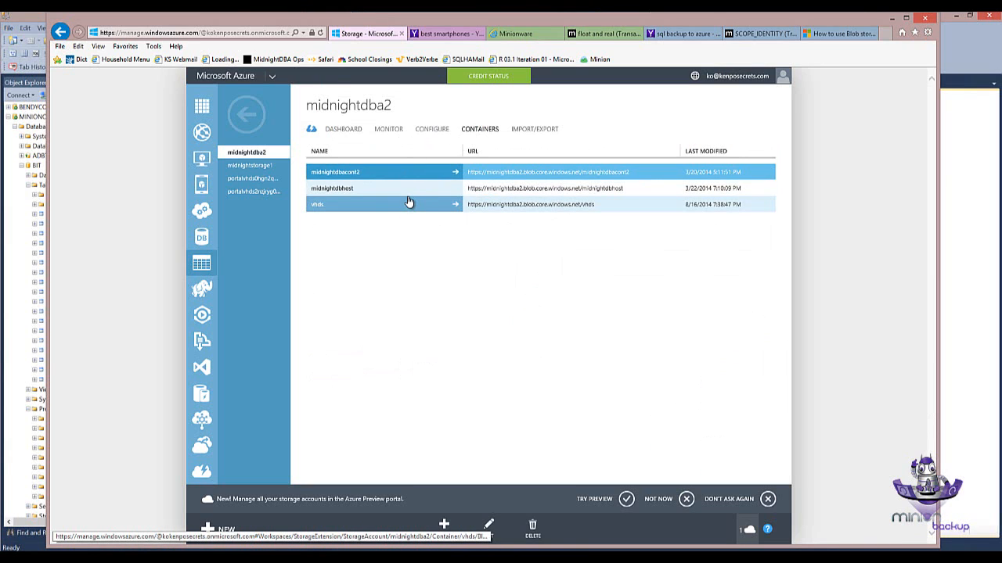
click(342, 175)
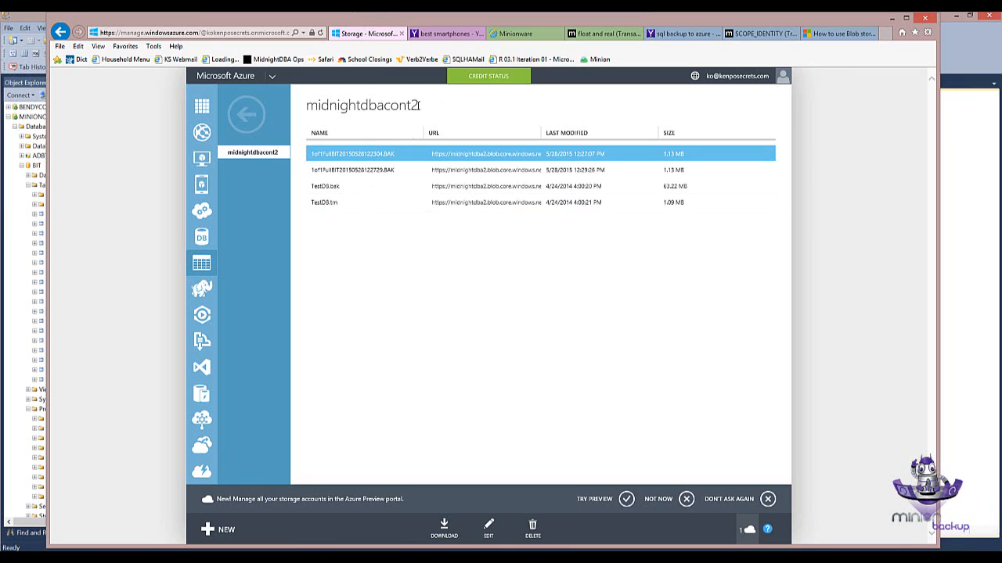
drag(418, 105, 310, 114)
key(ctrl+c)
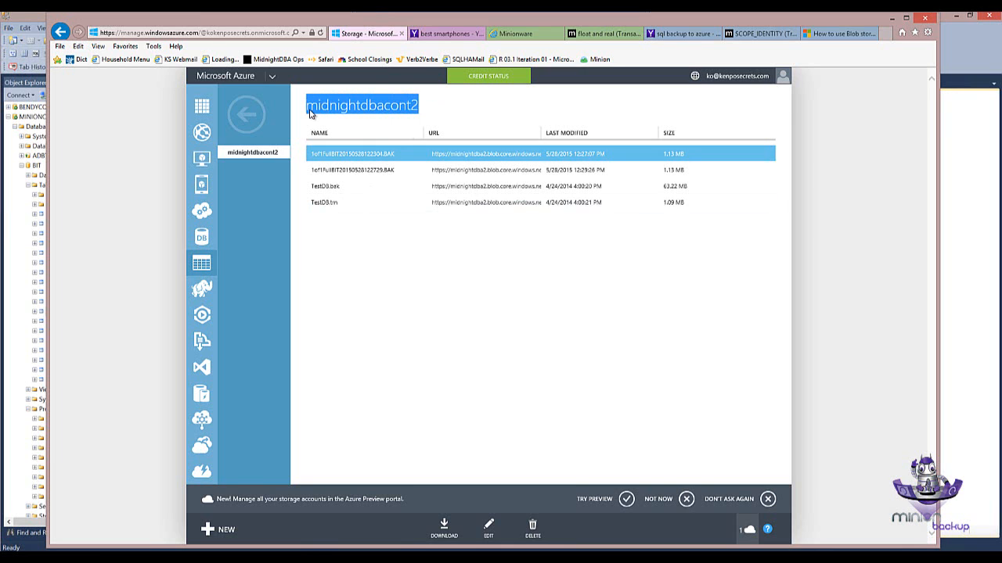
In Management Studio, set the BIT row's BackupPath to midnightdbacont2/ and widen the BackupDrive column to show the whole URL
click(42, 20)
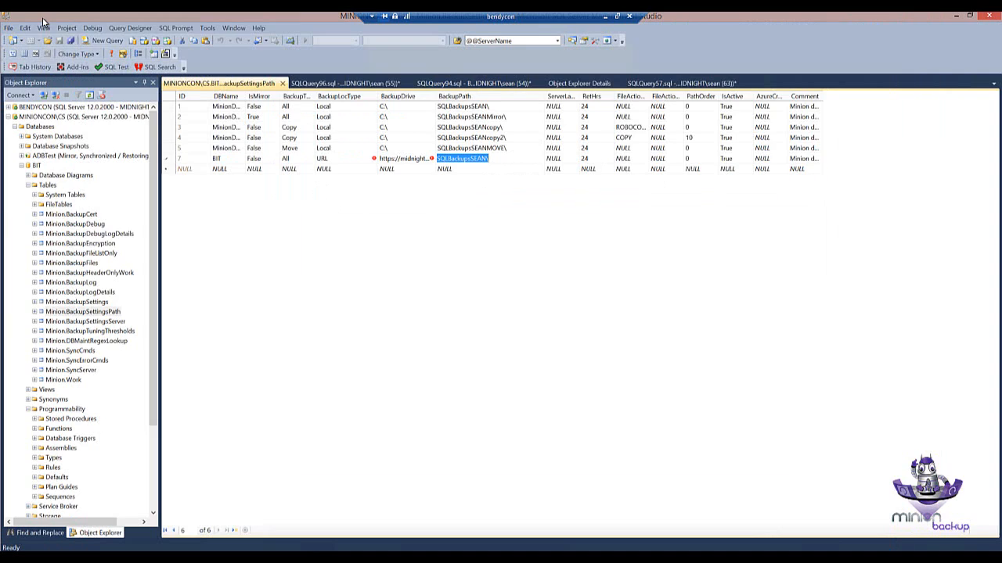
key(ctrl+v)
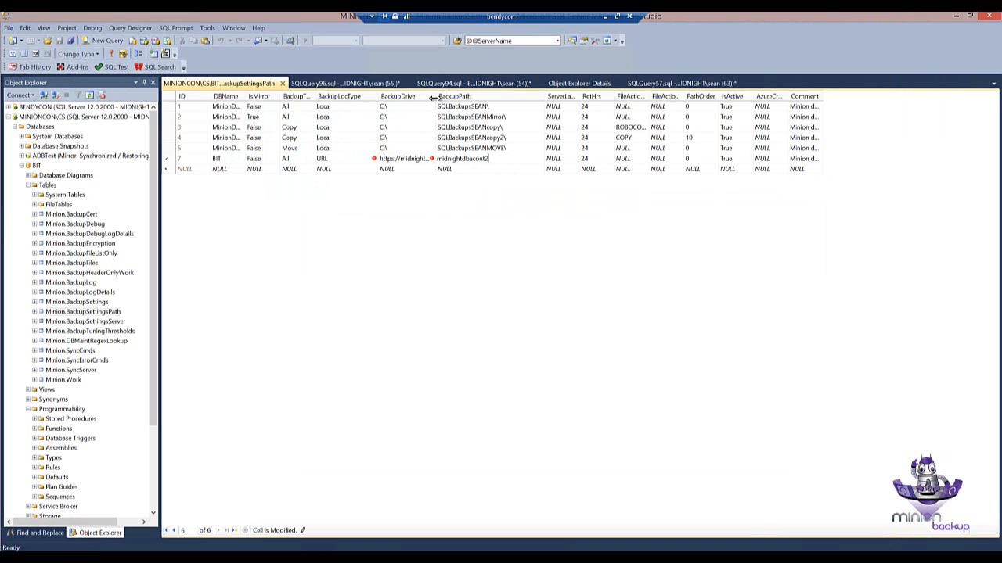
drag(432, 96, 551, 96)
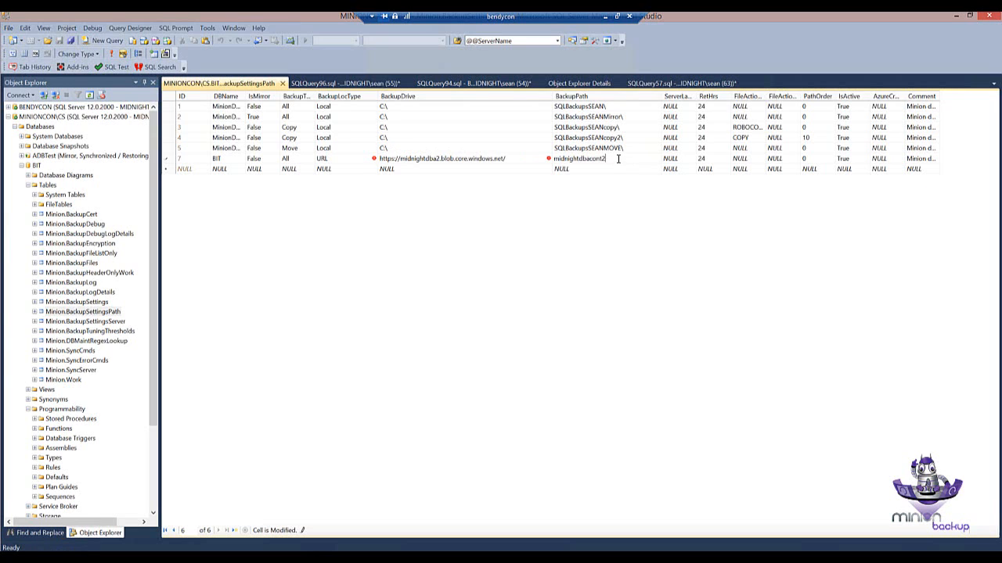
text(/)
Widen the AzureCredential column to show its full heading and select the BIT row's cell in it
drag(904, 97, 956, 97)
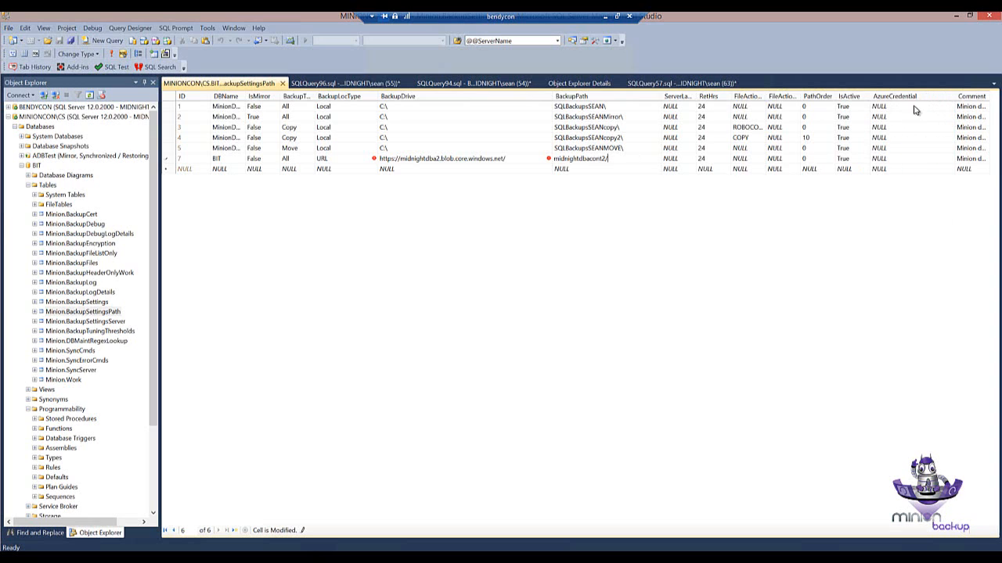
click(898, 159)
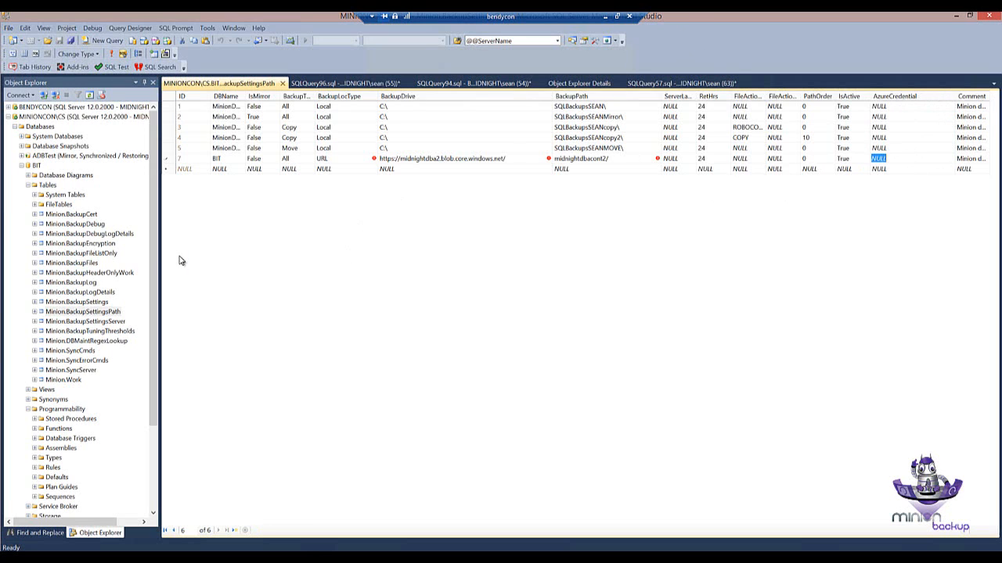
Start a new server-level credential under Security on MINIONCON\CS and name it credBITBackupAzure
drag(159, 251, 169, 251)
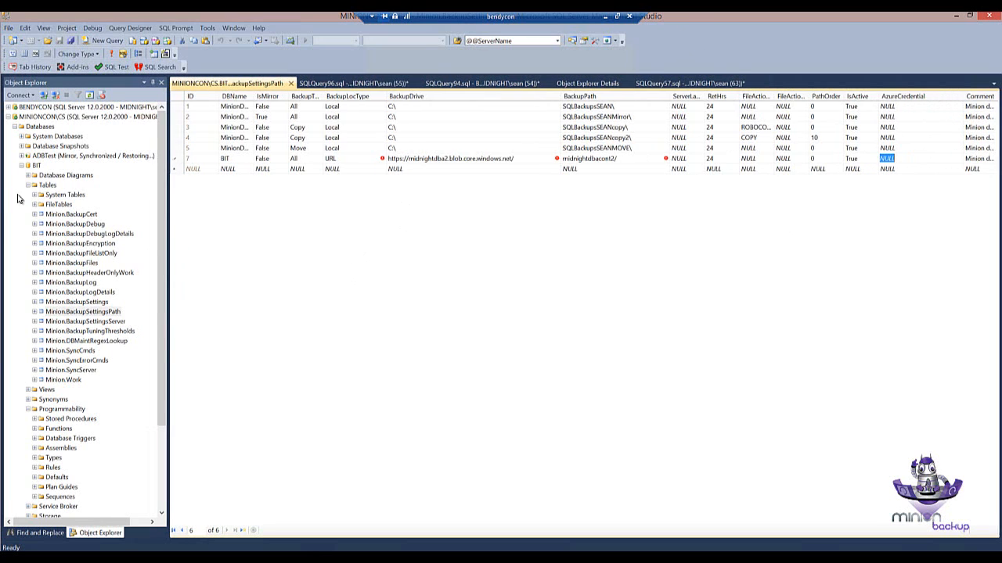
click(15, 127)
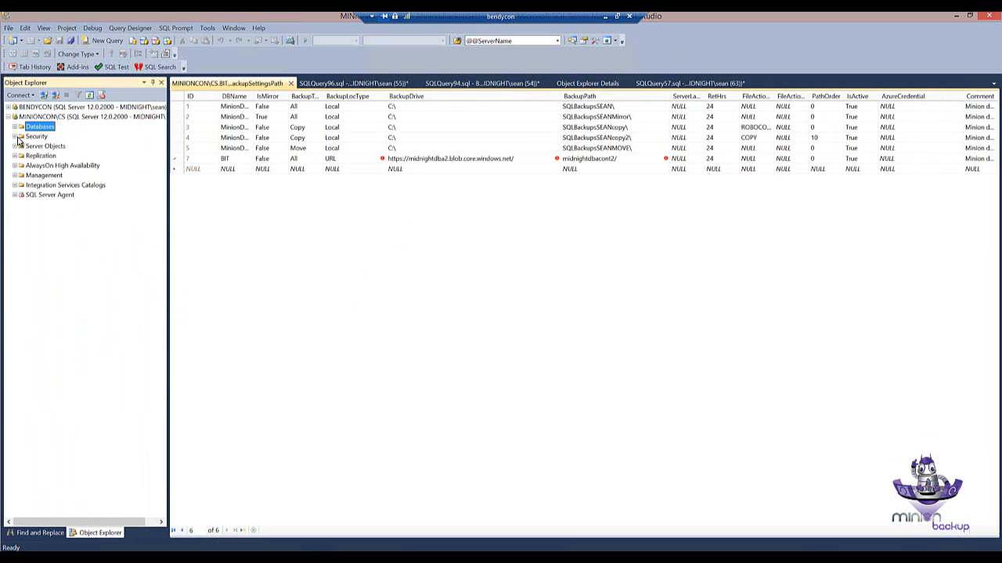
click(15, 137)
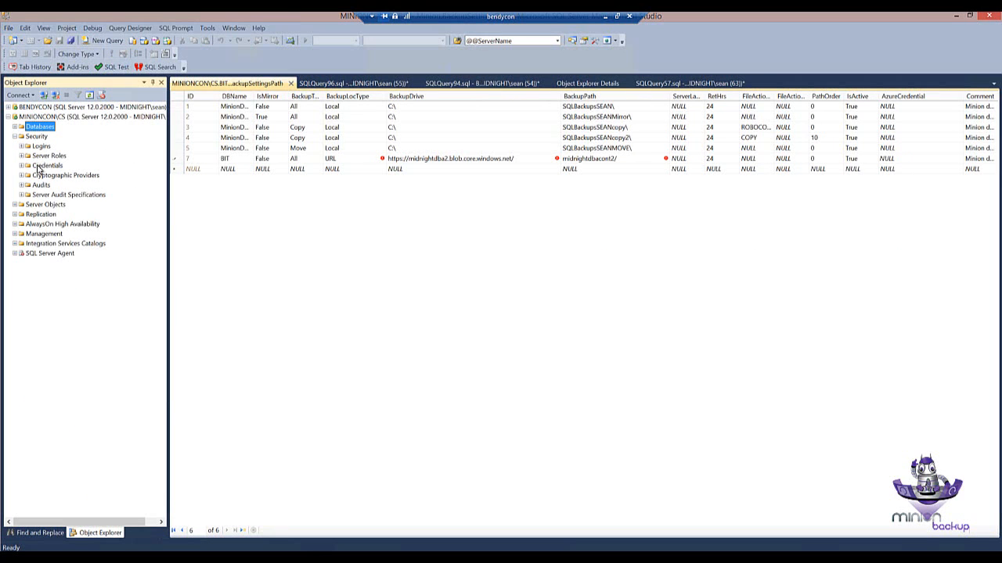
click(43, 166)
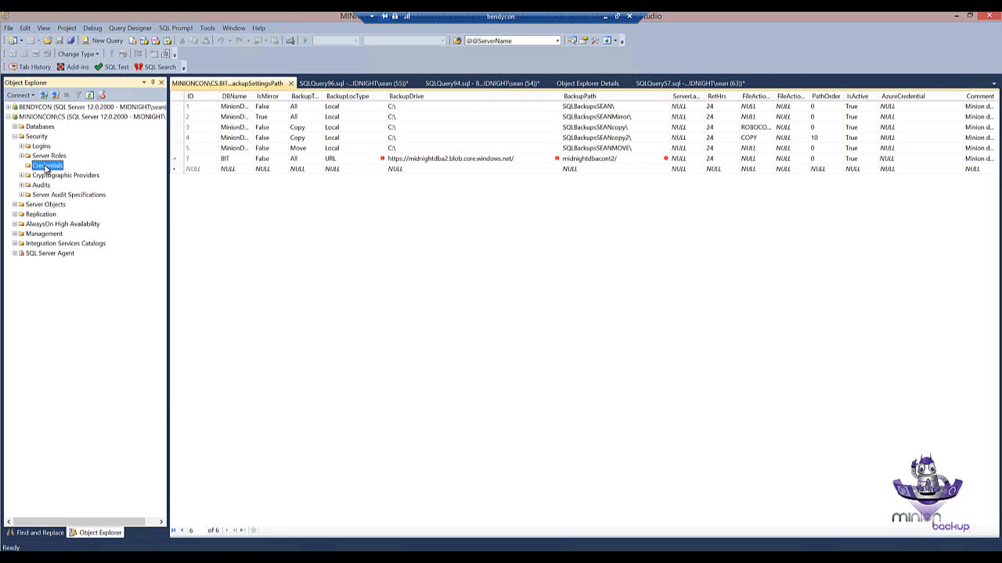
right_click(46, 168)
click(69, 172)
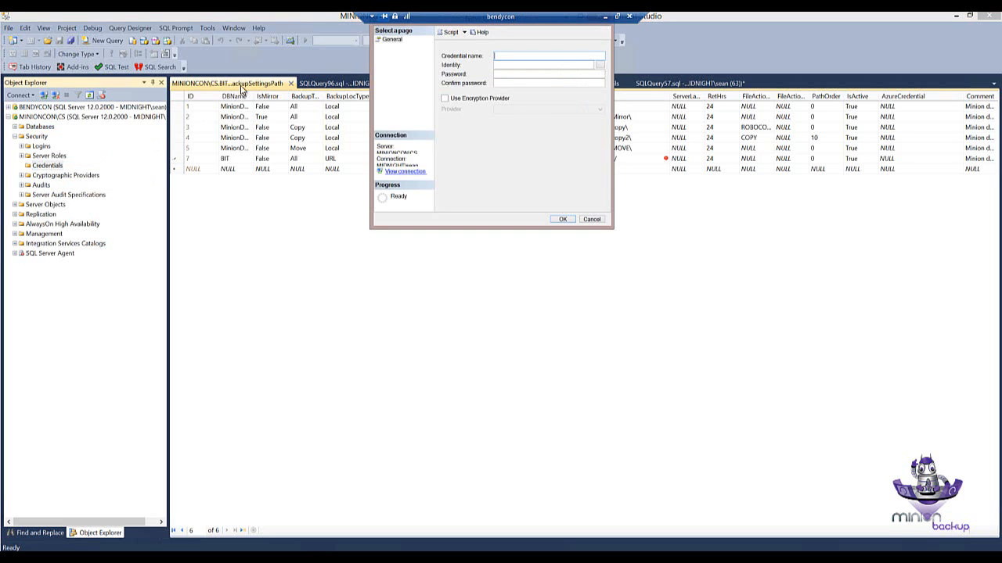
drag(405, 28, 440, 73)
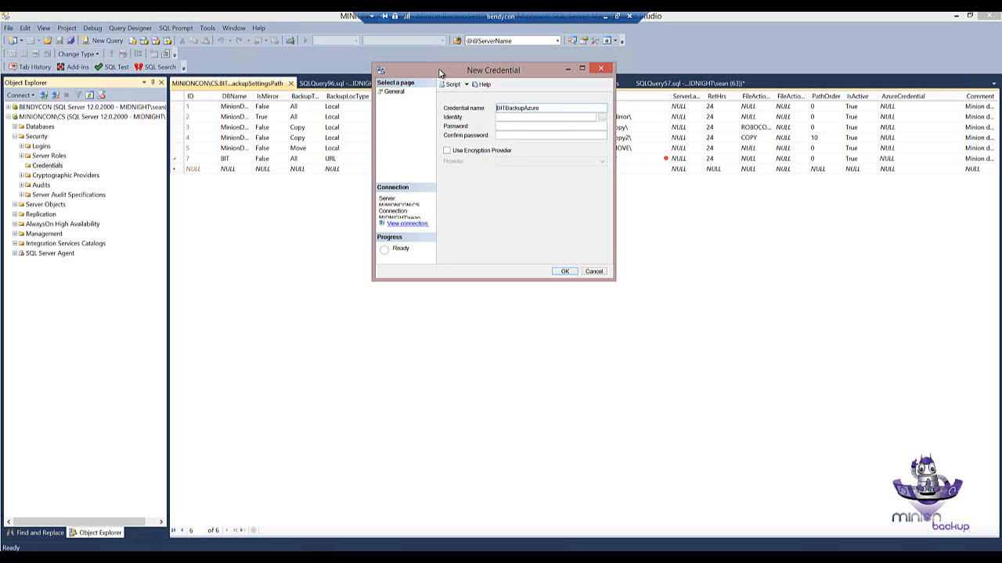
text(cred)
drag(497, 75, 500, 75)
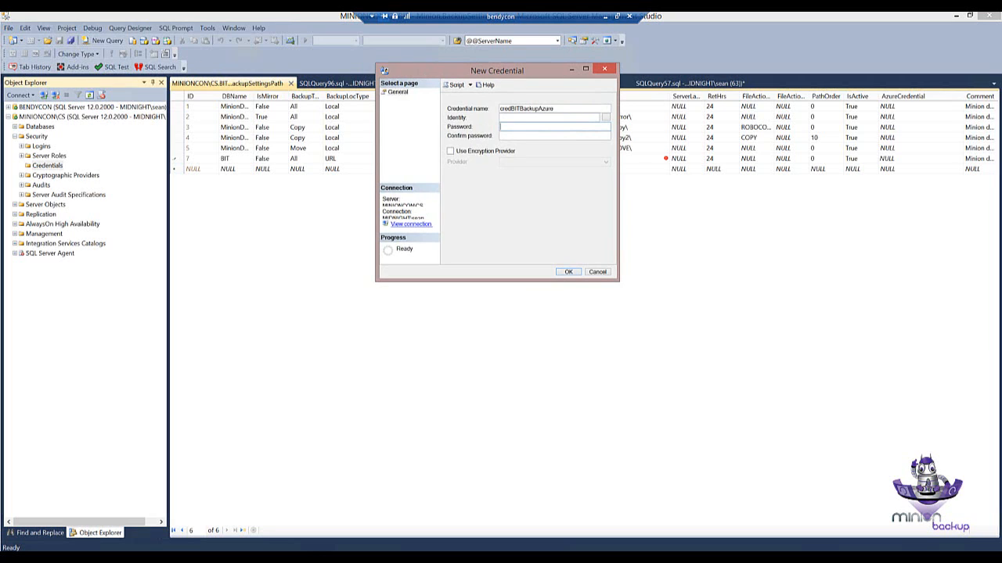
In the Azure portal, go back from the midnightdbacont2 container to the storage list and open the midnightdba2 account
key(alt+Tab)
double_click(364, 105)
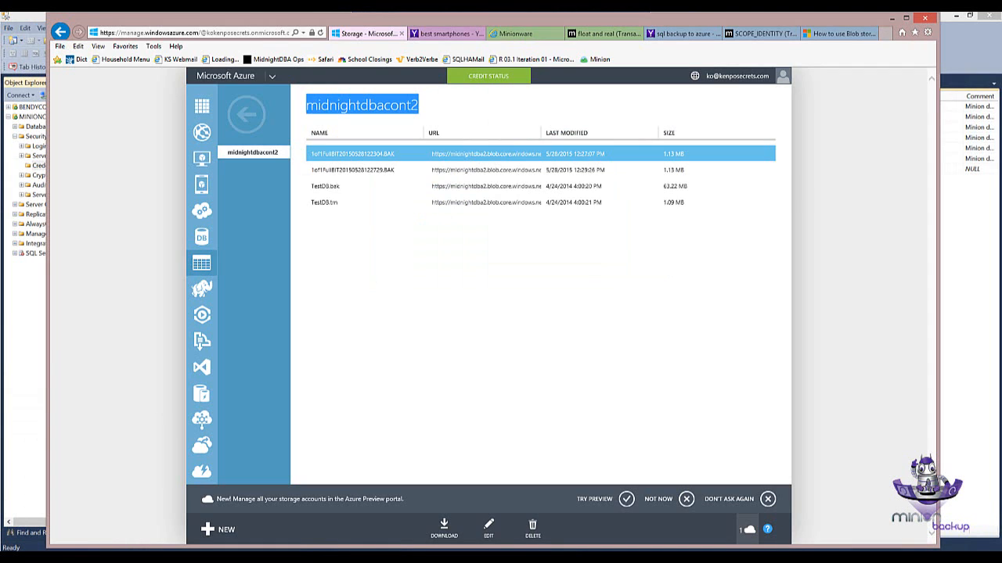
click(409, 291)
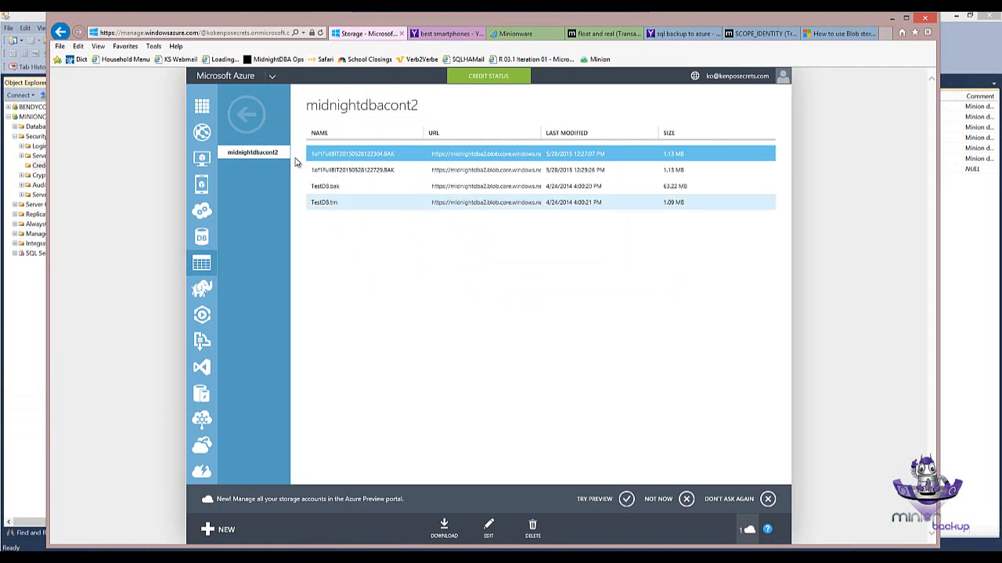
click(248, 117)
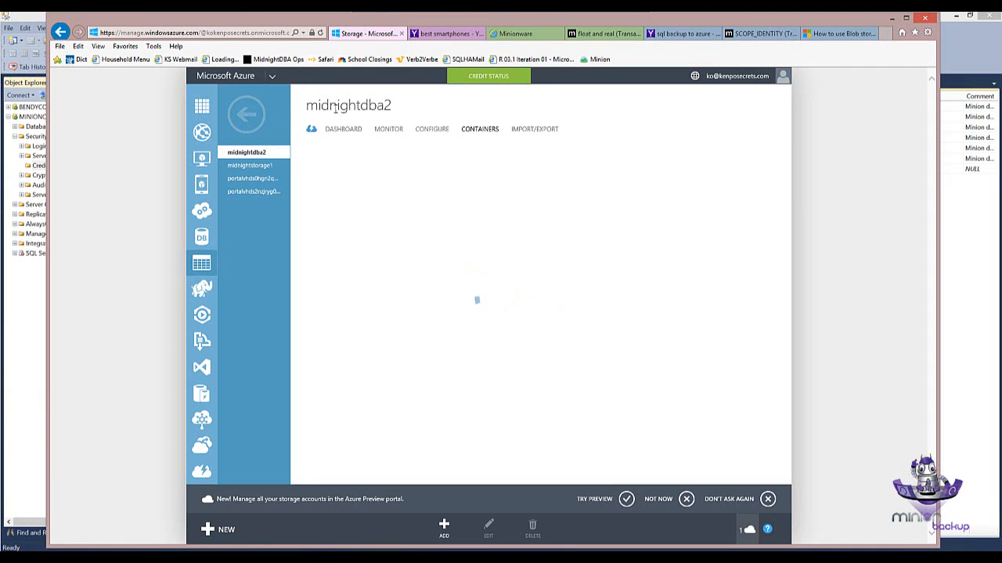
click(258, 116)
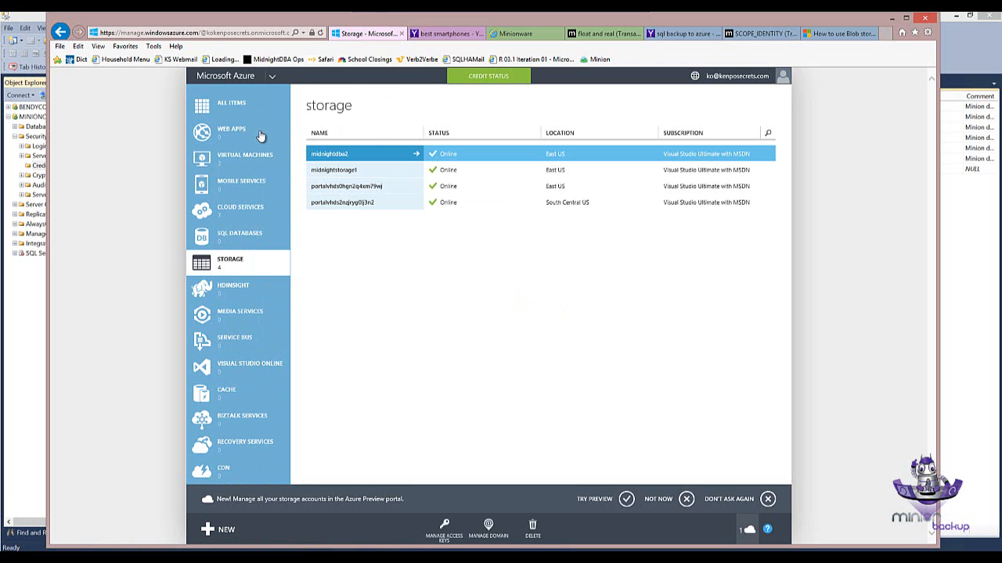
click(333, 157)
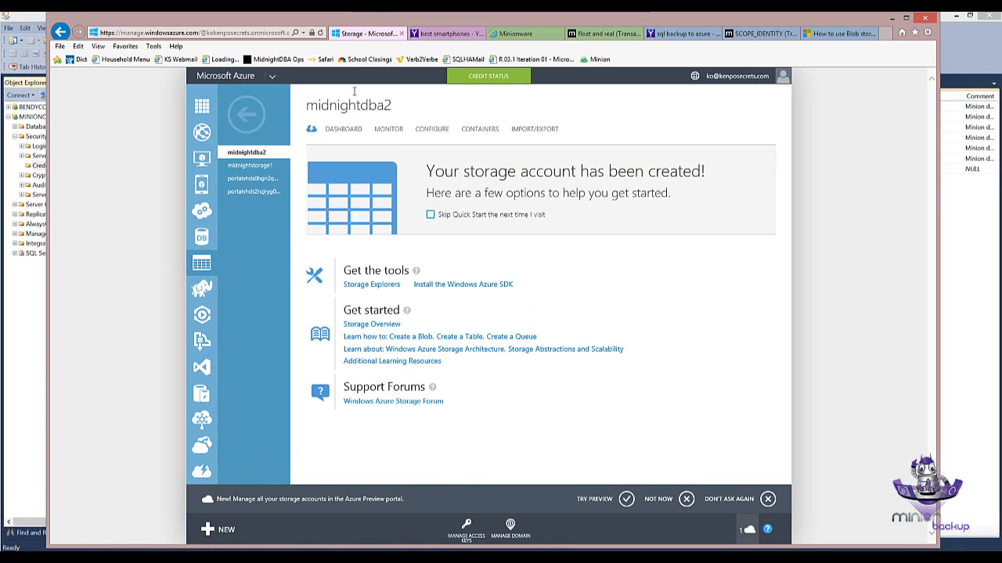
drag(322, 106, 382, 106)
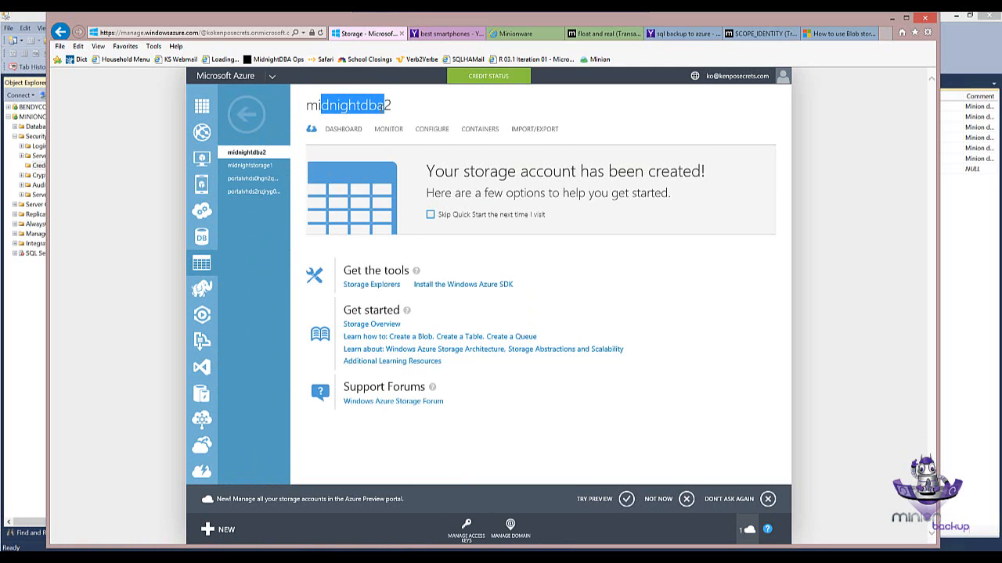
click(381, 148)
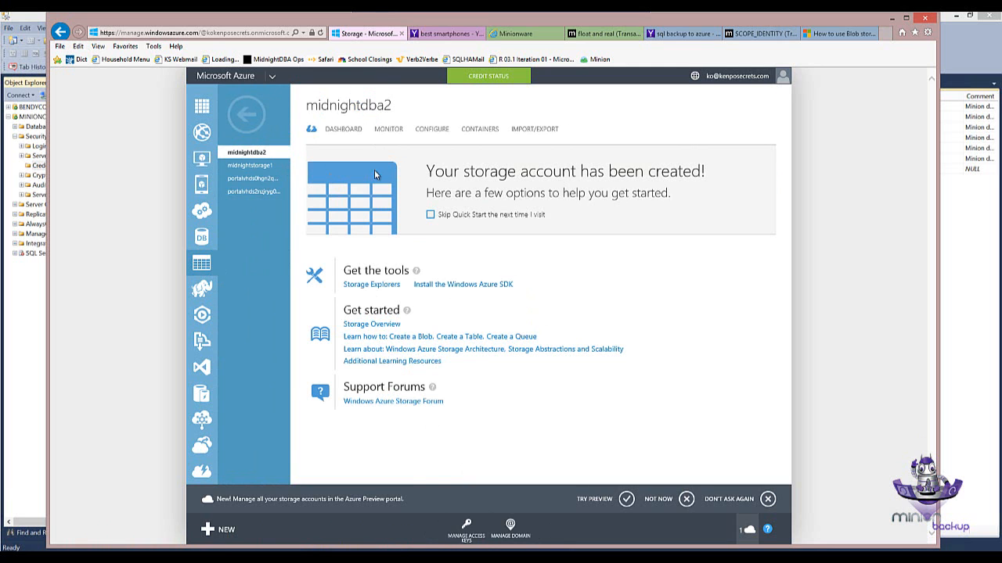
Copy the storage account name from the account's Manage Access Keys window and enter it as the new credential's Identity in Management Studio
click(465, 529)
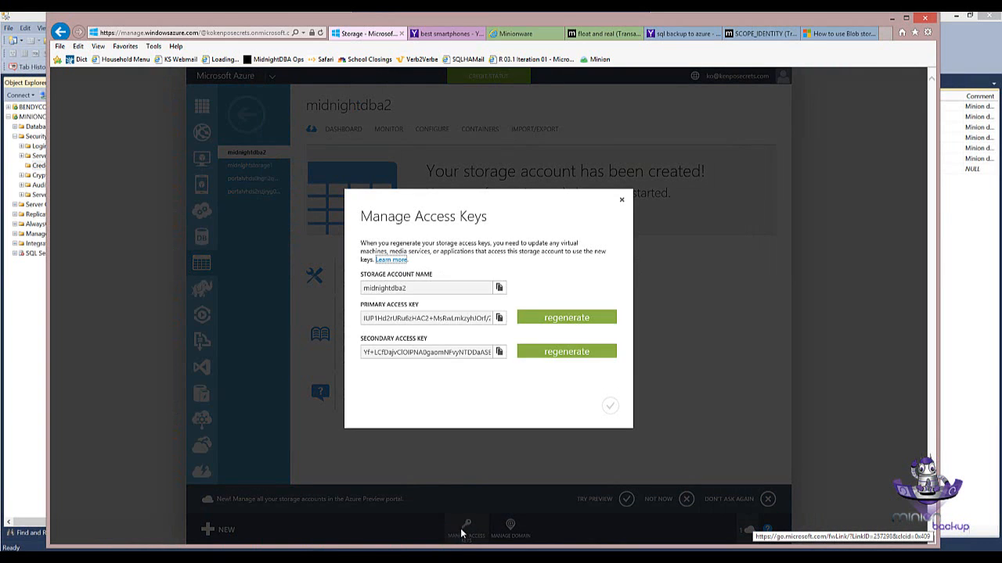
double_click(419, 289)
key(ctrl+c)
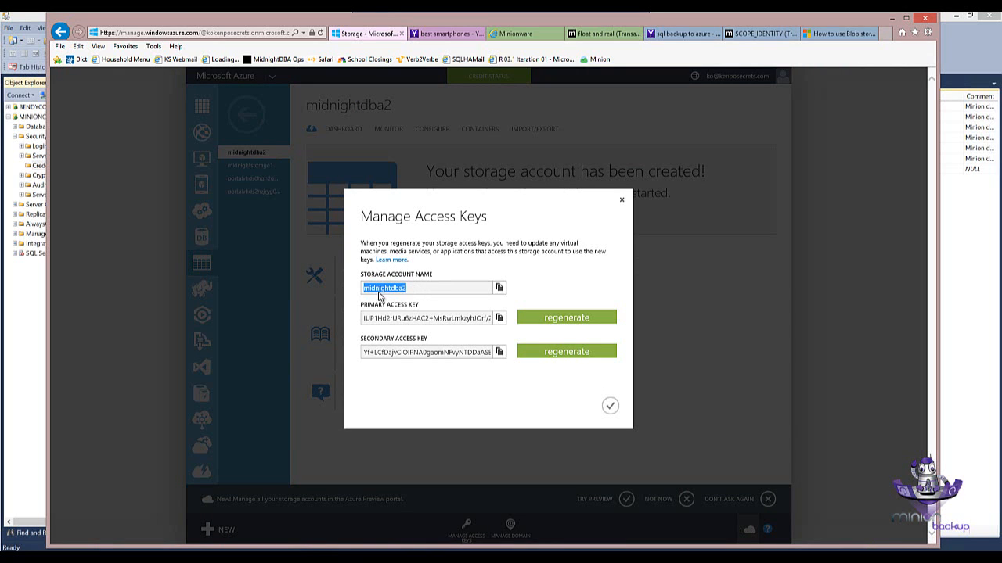
click(26, 15)
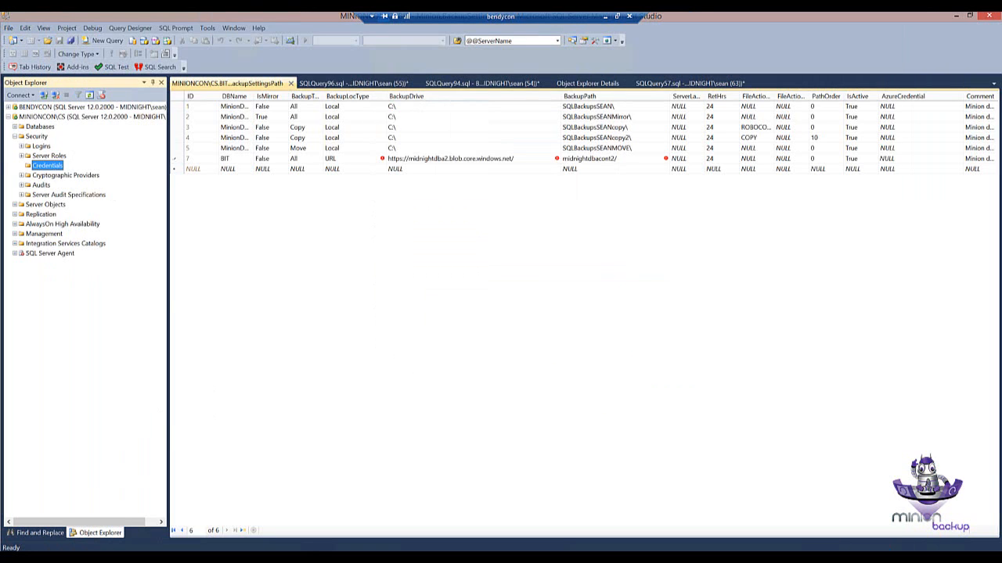
mouse_move(333, 501)
click(370, 487)
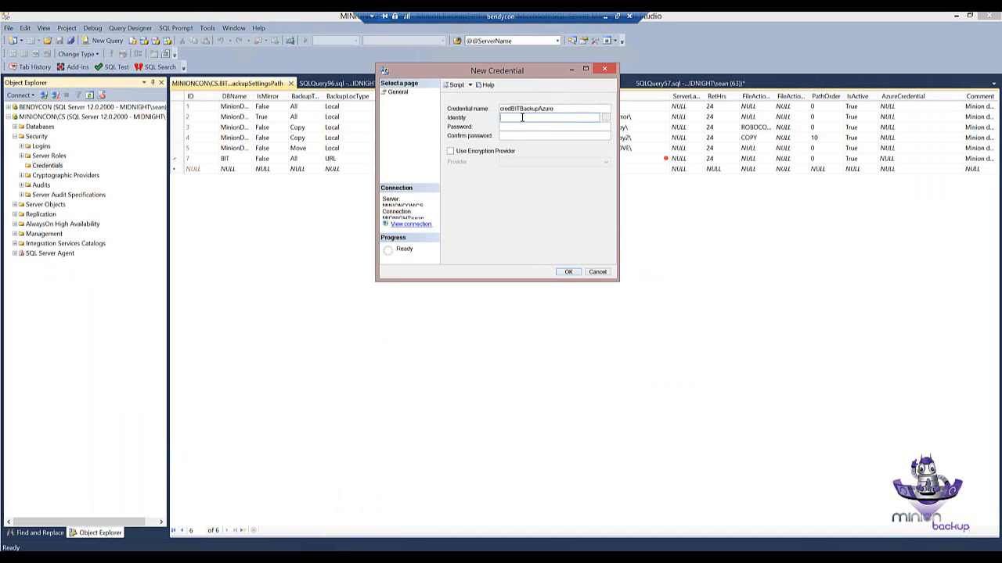
key(ctrl+v)
Copy the primary access key from Azure into the credential's Password and Confirm password fields, and create the credential
key(alt+Tab)
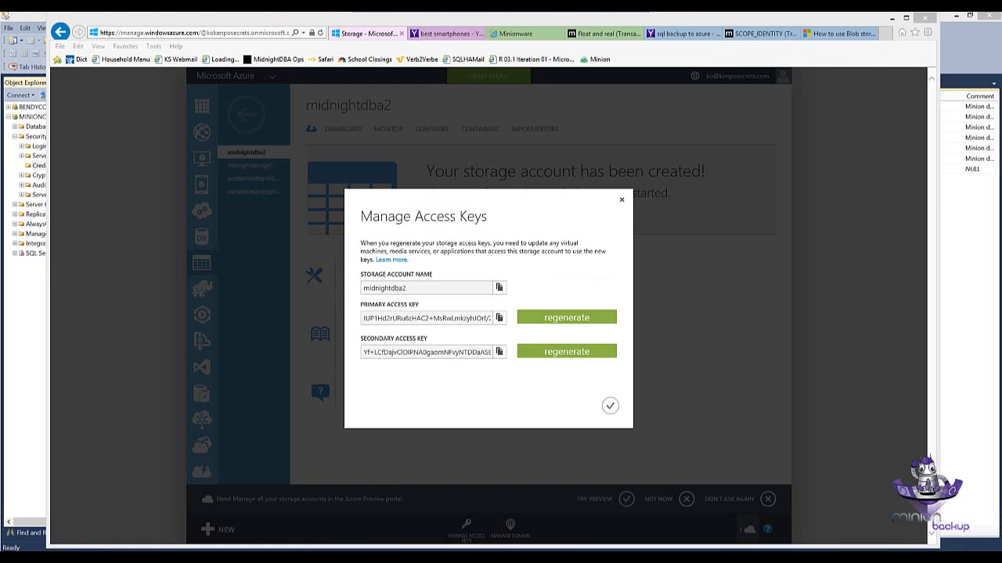
click(426, 319)
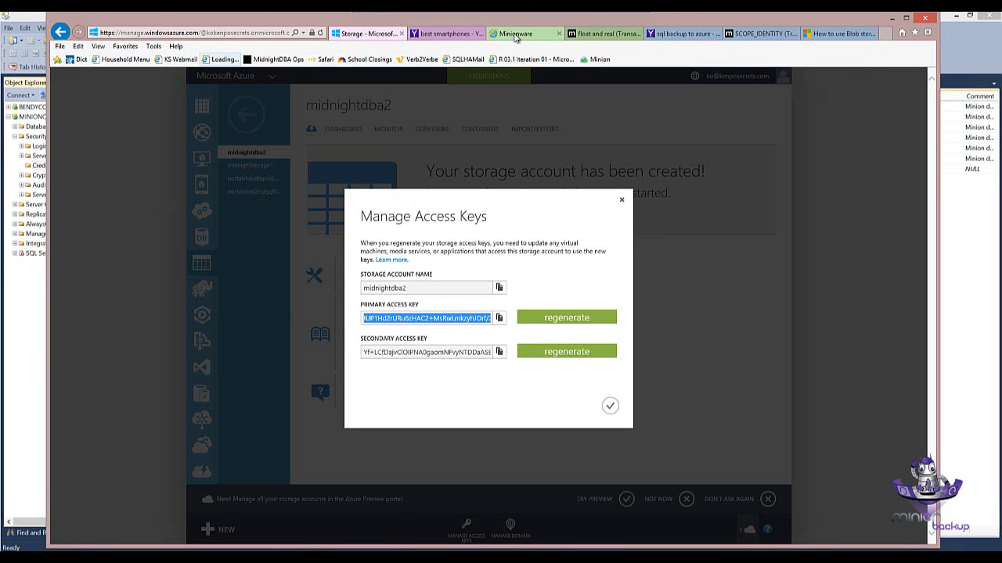
click(891, 17)
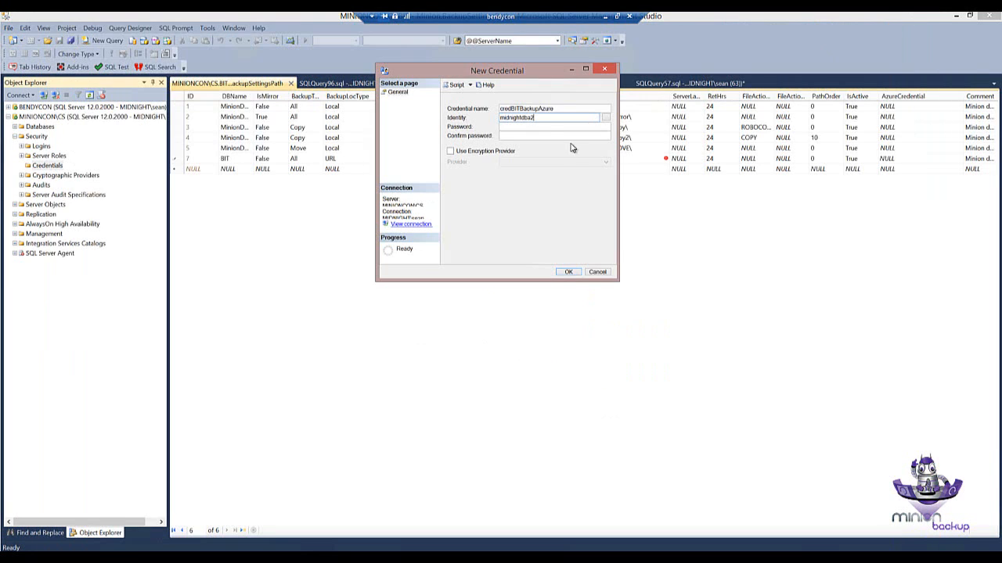
key(ctrl+v)
key(ctrl+v)
click(571, 272)
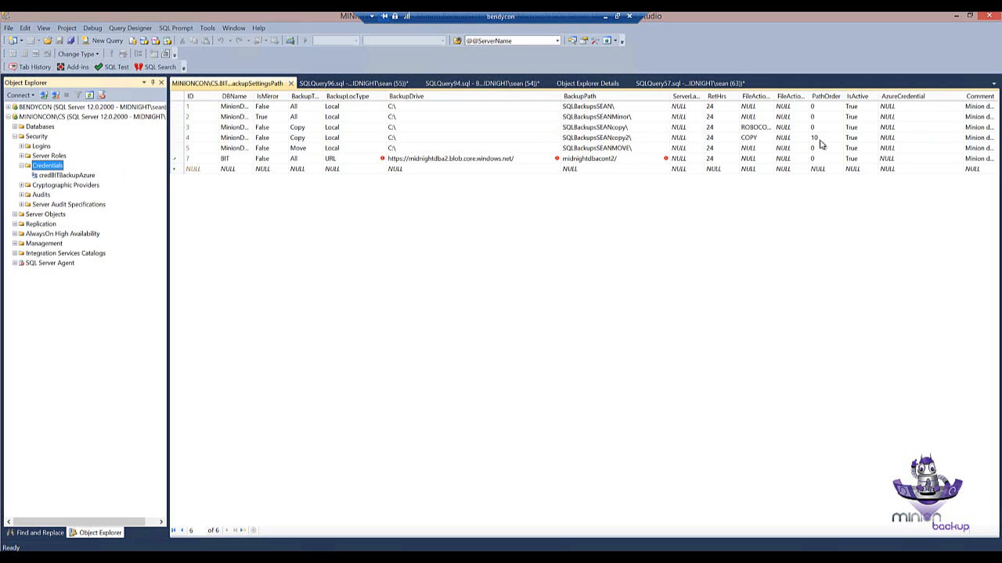
Set the BIT row's AzureCredential to credBITBackupAzure without brackets, commit the row and narrow Object Explorer slightly
click(69, 176)
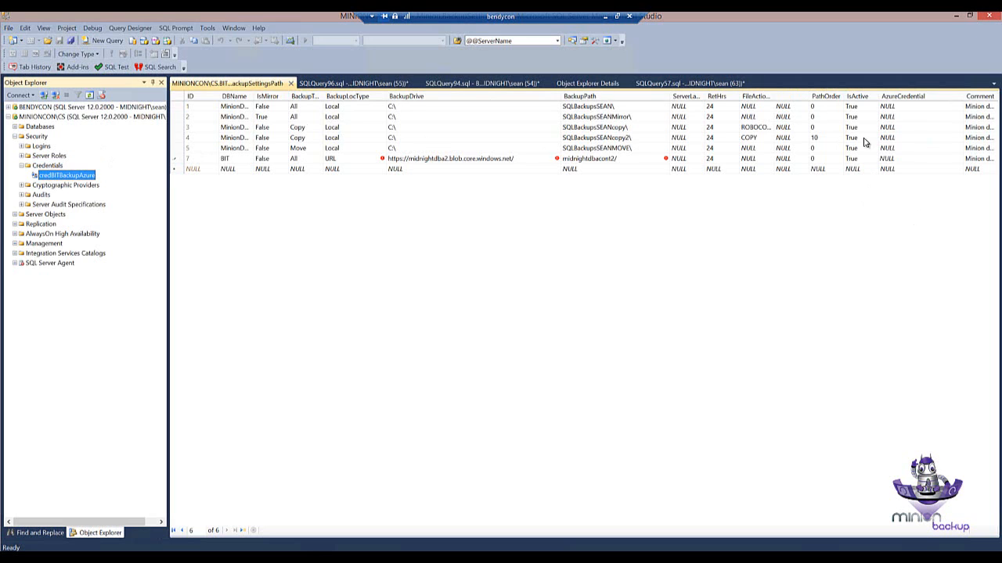
click(909, 159)
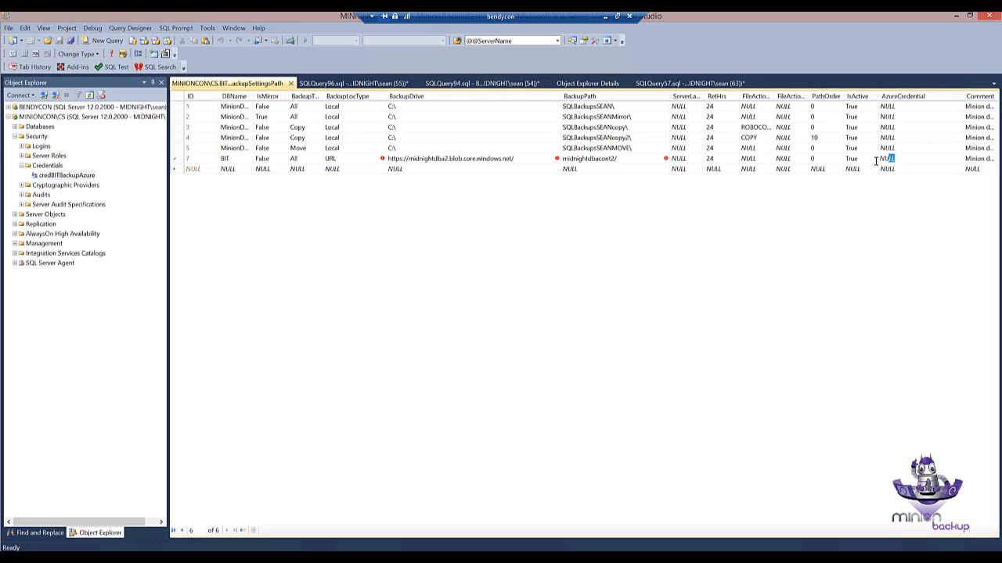
drag(875, 162, 872, 164)
key(ctrl+v)
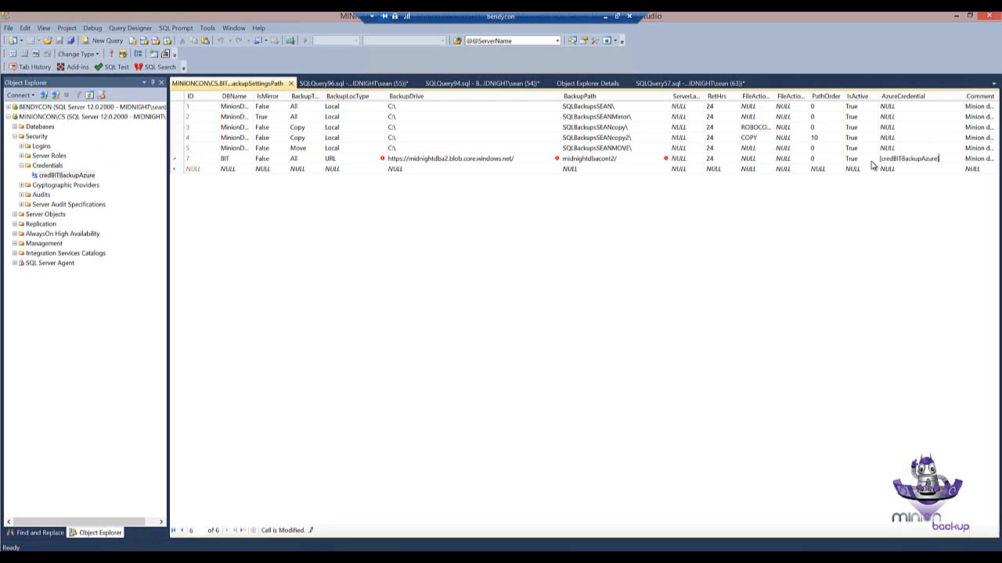
key(Delete)
key(Return)
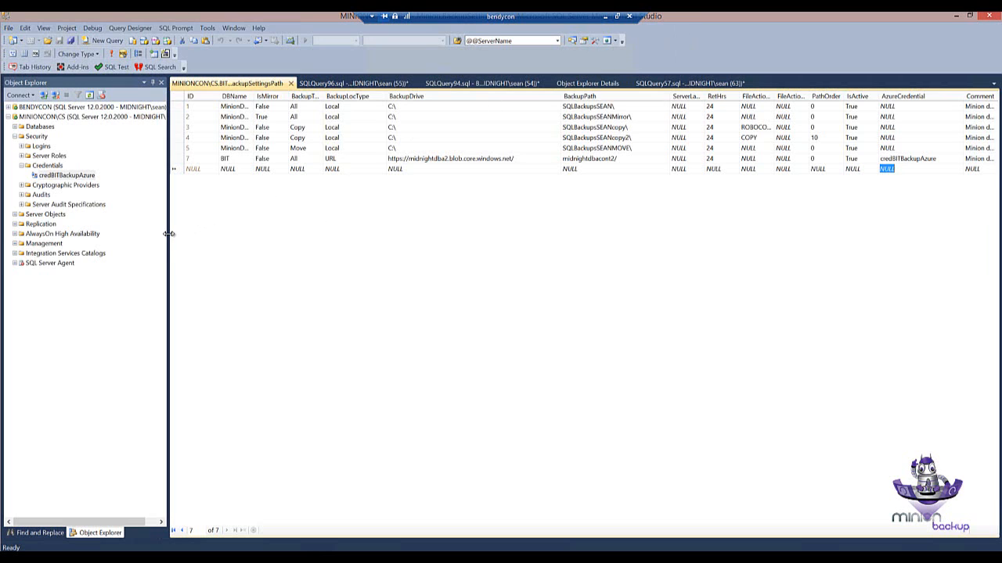
drag(168, 232, 154, 239)
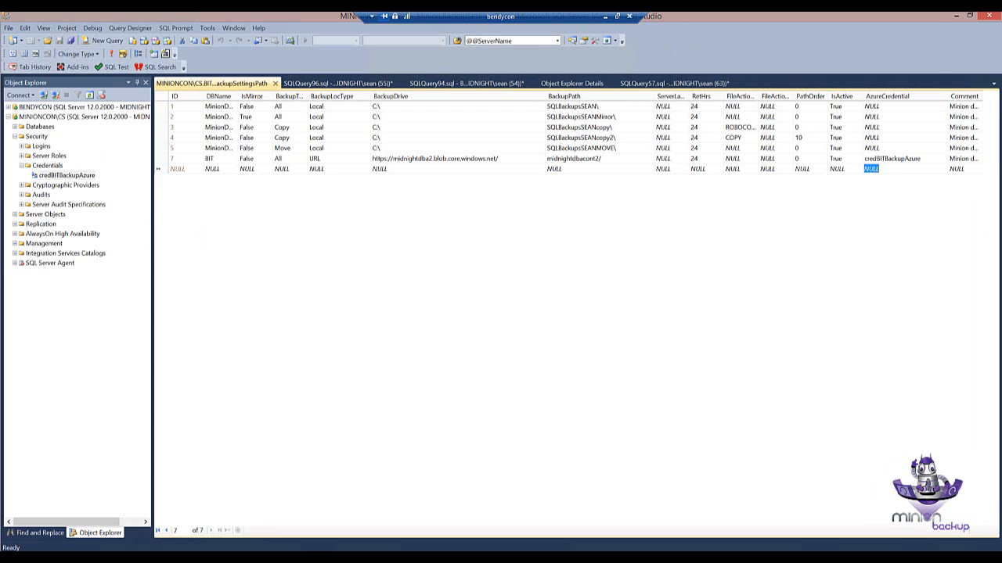
Switch to the Azure portal, review the storage account name and primary access key fields, and close Manage Access Keys
key(alt+Tab)
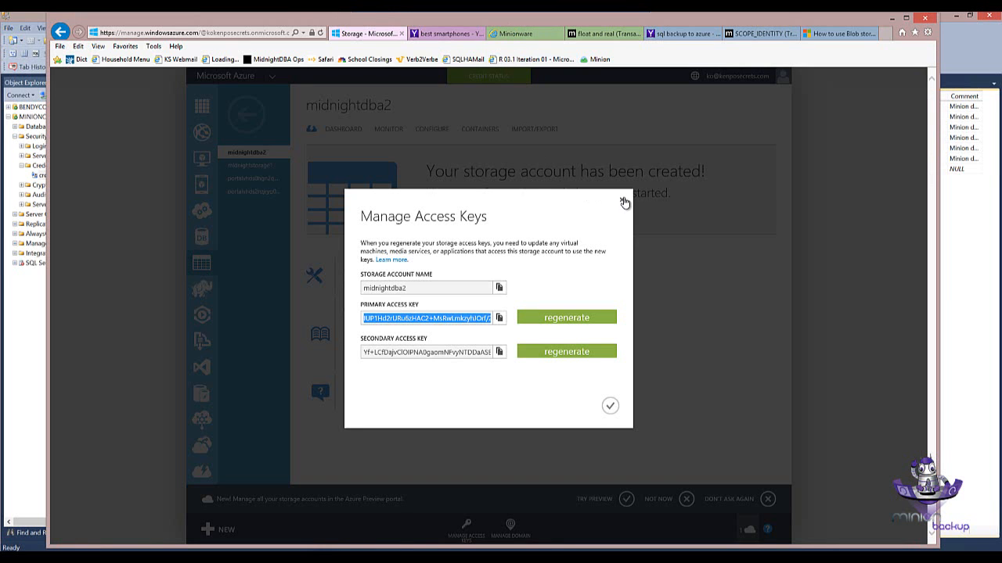
click(415, 294)
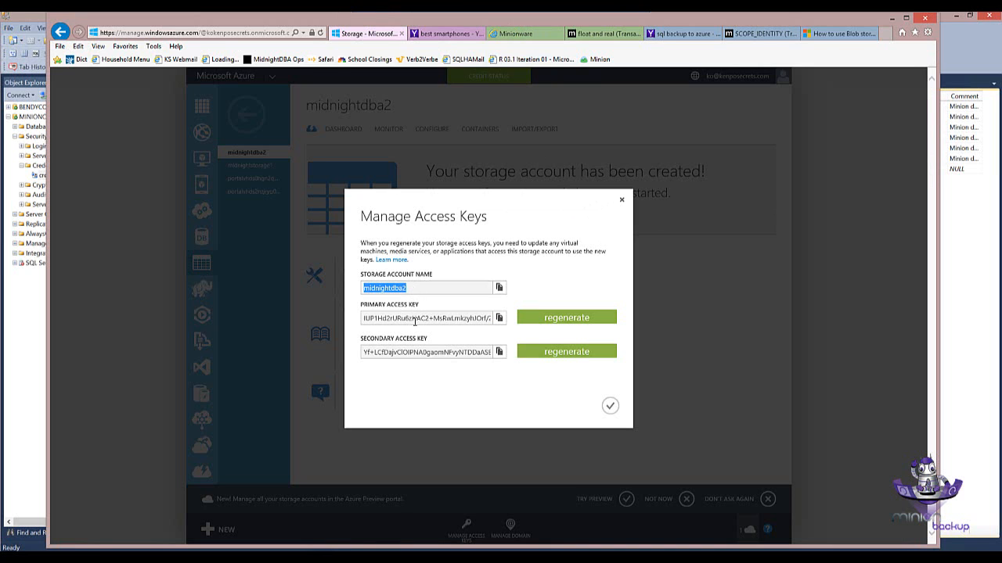
click(416, 318)
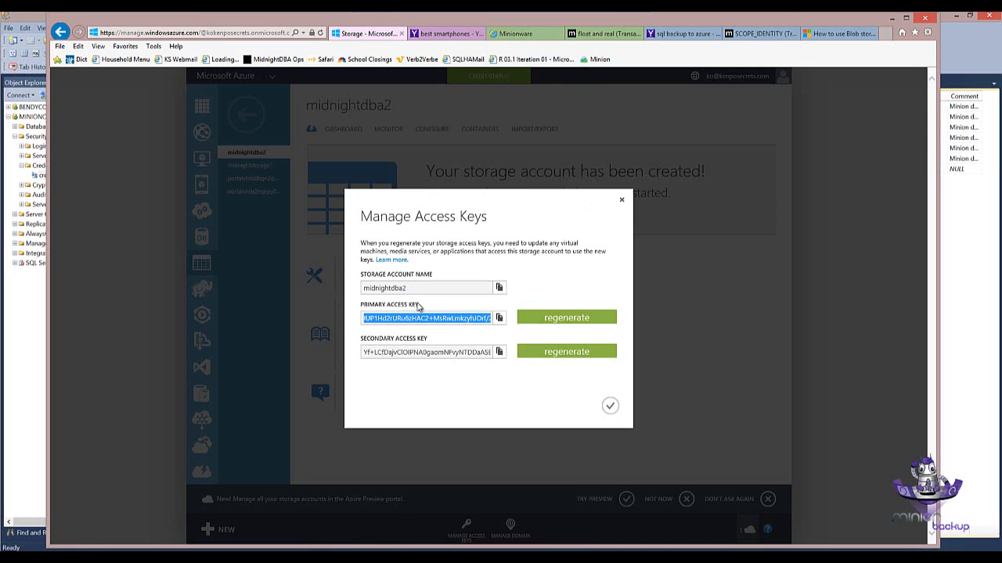
click(621, 201)
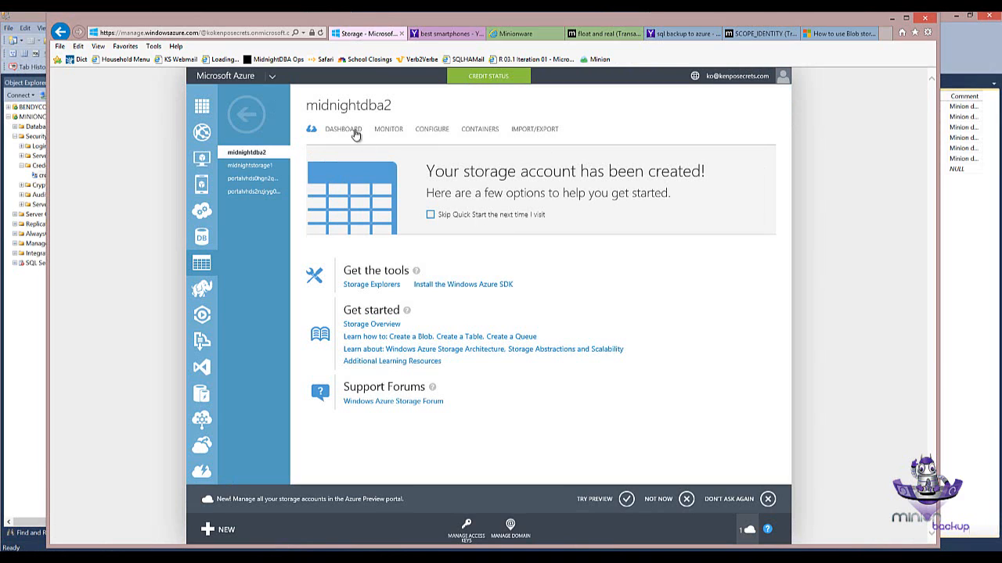
Examine the Blobs service endpoint on the midnightdba2 dashboard, and view the account's list of containers
click(344, 129)
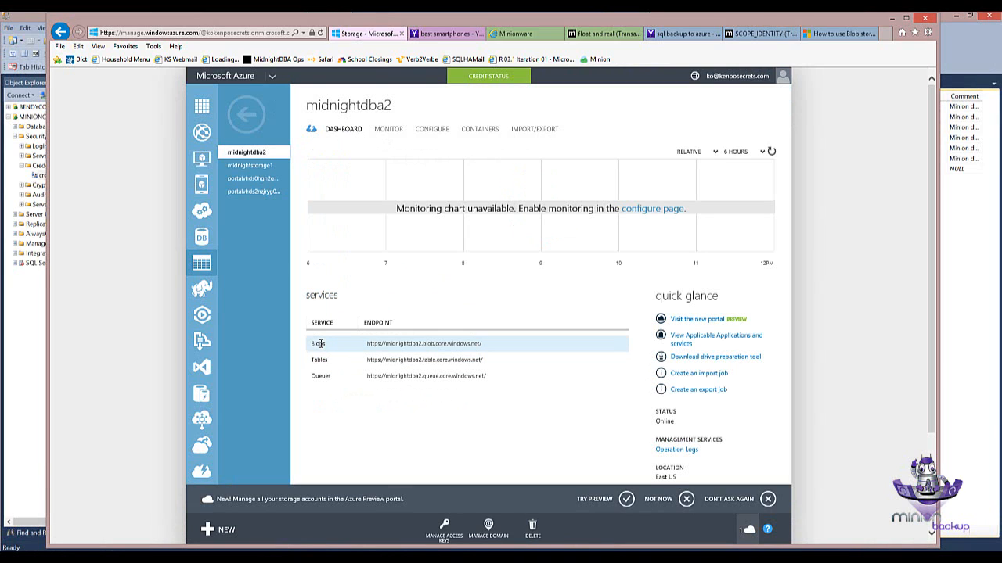
mouse_move(369, 348)
drag(367, 344, 493, 347)
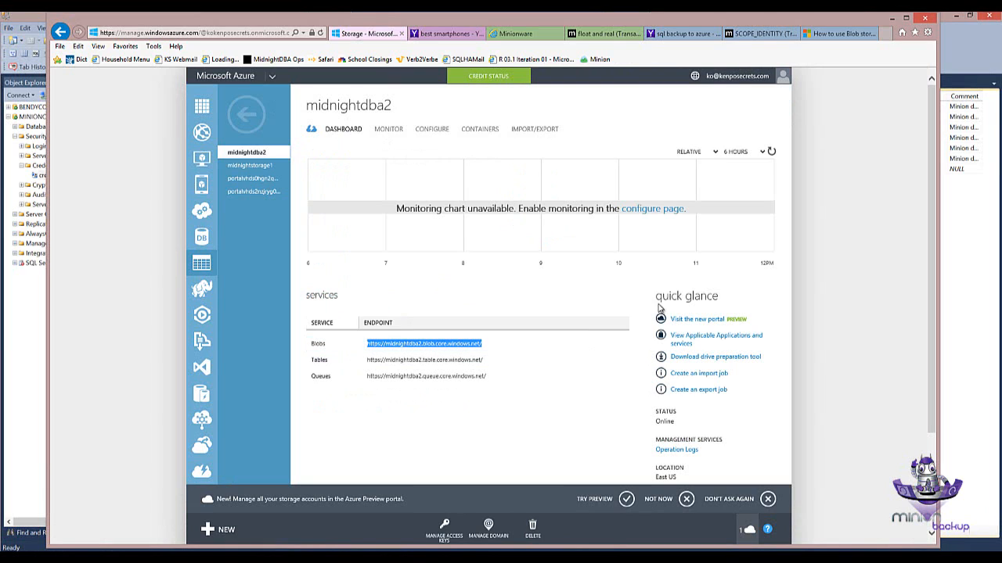
click(487, 131)
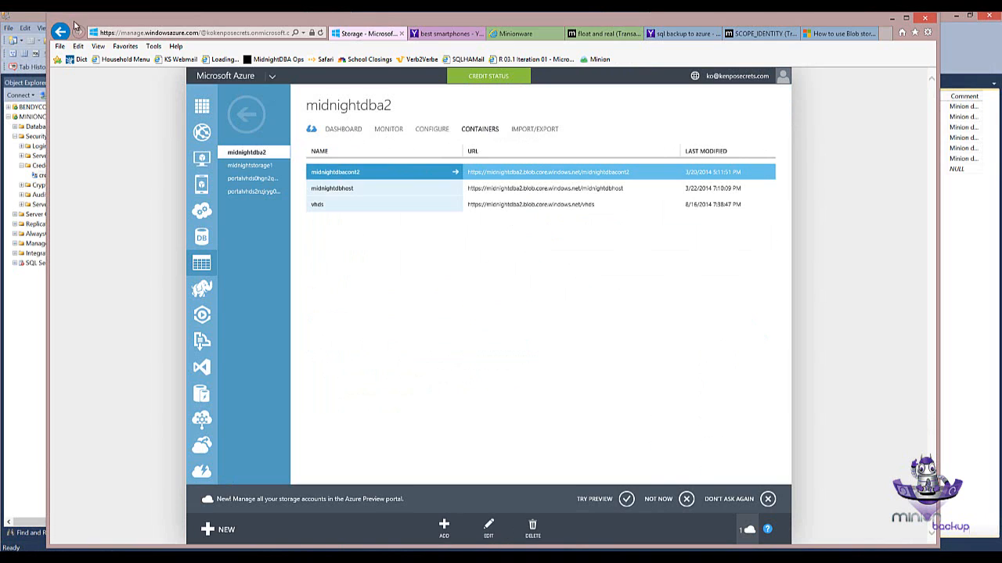
Return to Management Studio and review the BIT row's BackupPath, BackupDrive and BackupLocType values
click(37, 25)
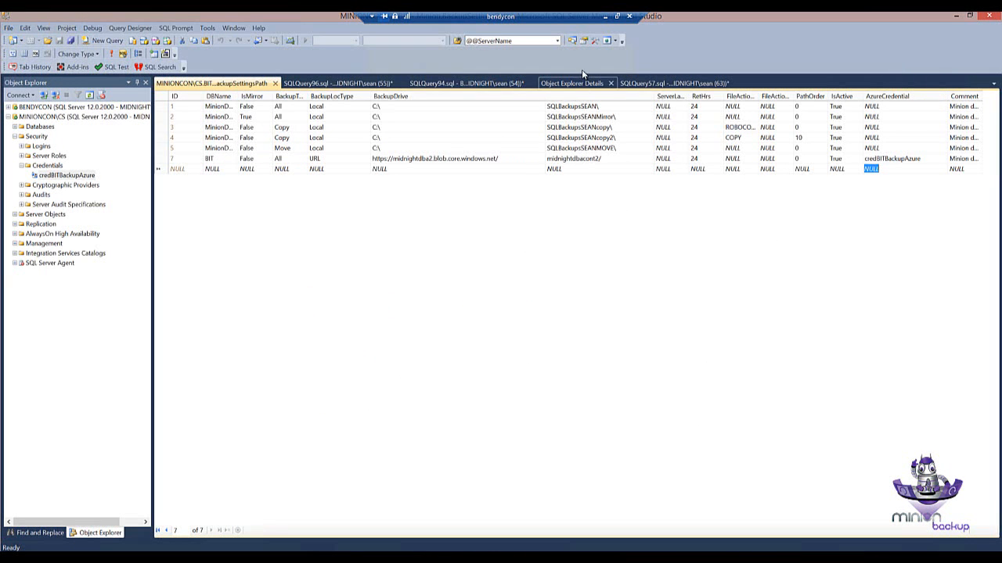
click(608, 158)
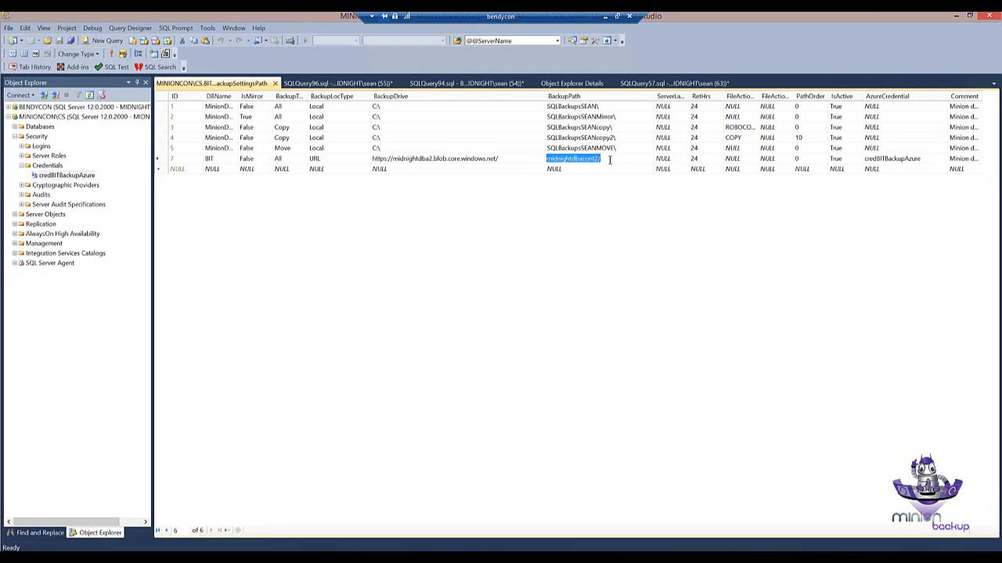
click(593, 162)
click(532, 162)
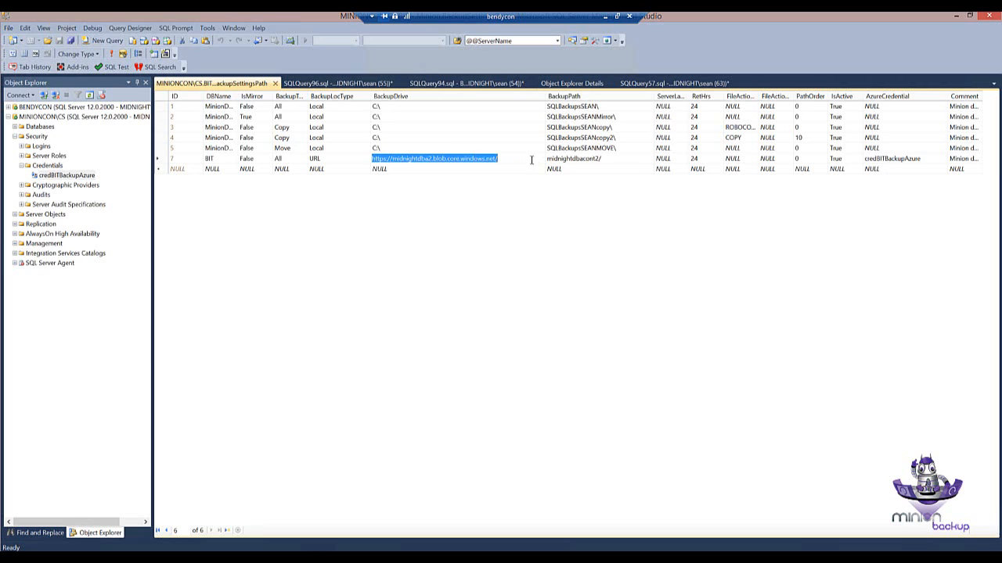
click(532, 161)
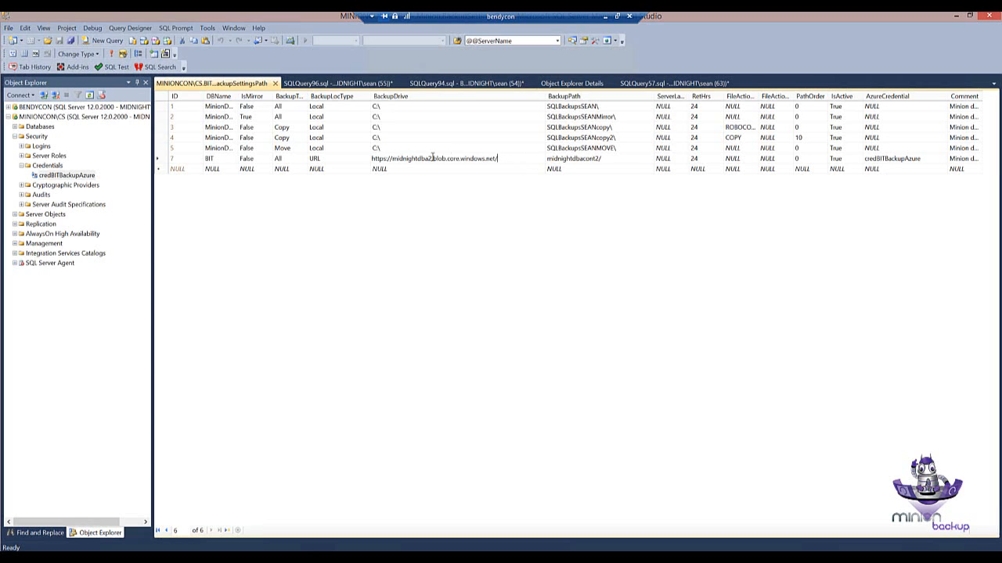
click(331, 160)
click(331, 160)
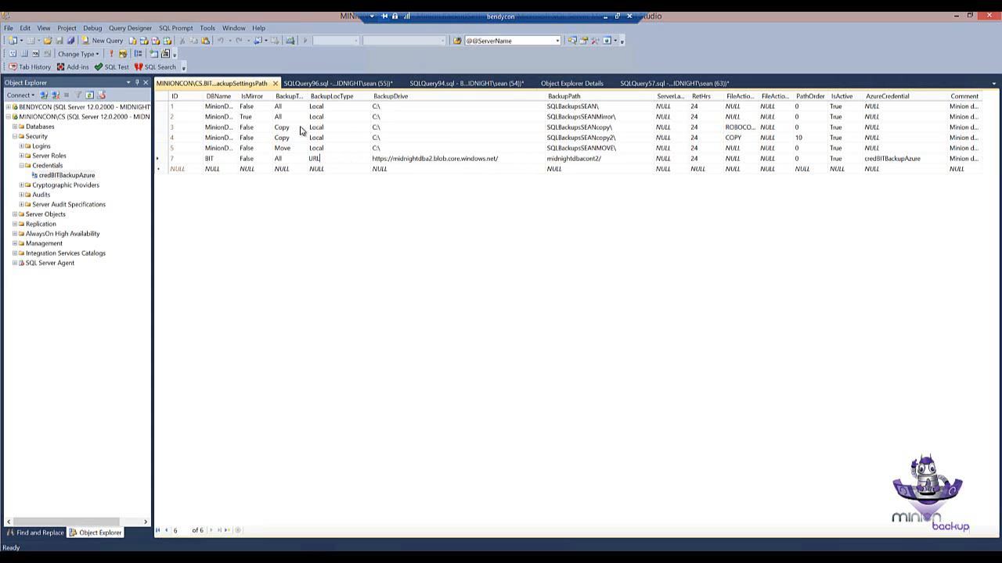
Widen the BackupType and DBName columns to show their full contents, and narrow Object Explorer further
drag(306, 96, 329, 96)
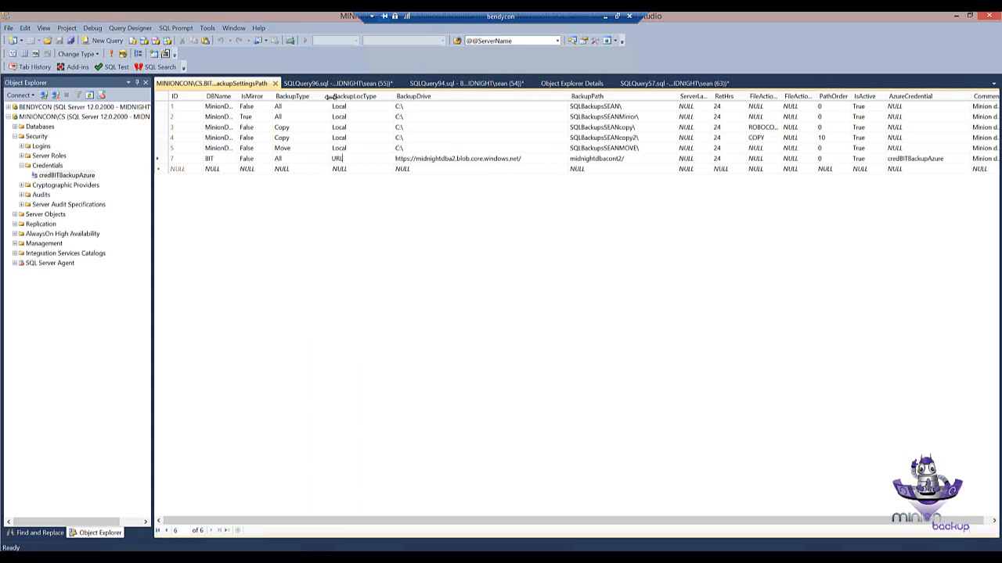
click(318, 157)
click(254, 159)
click(231, 160)
drag(237, 96, 258, 95)
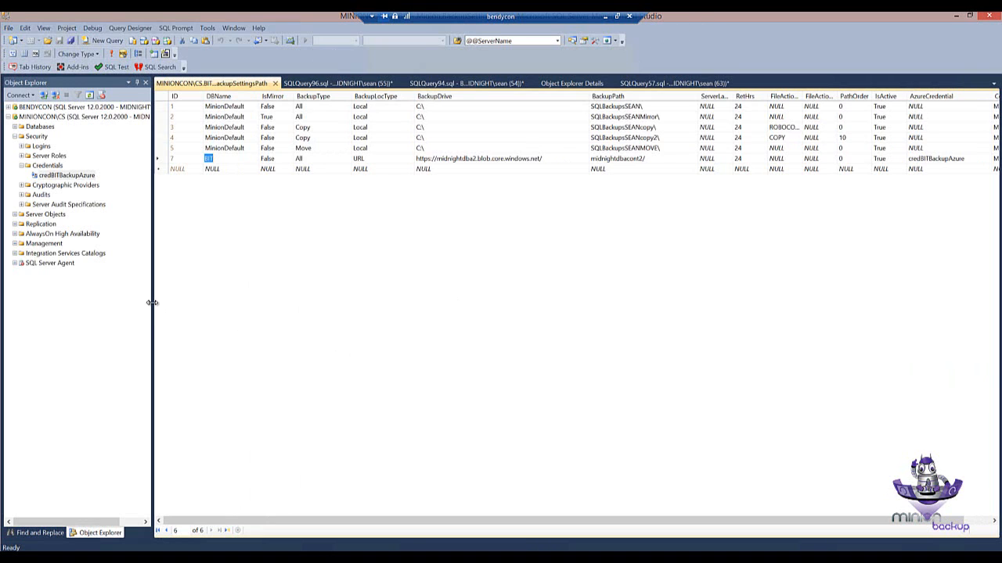
drag(153, 307, 138, 302)
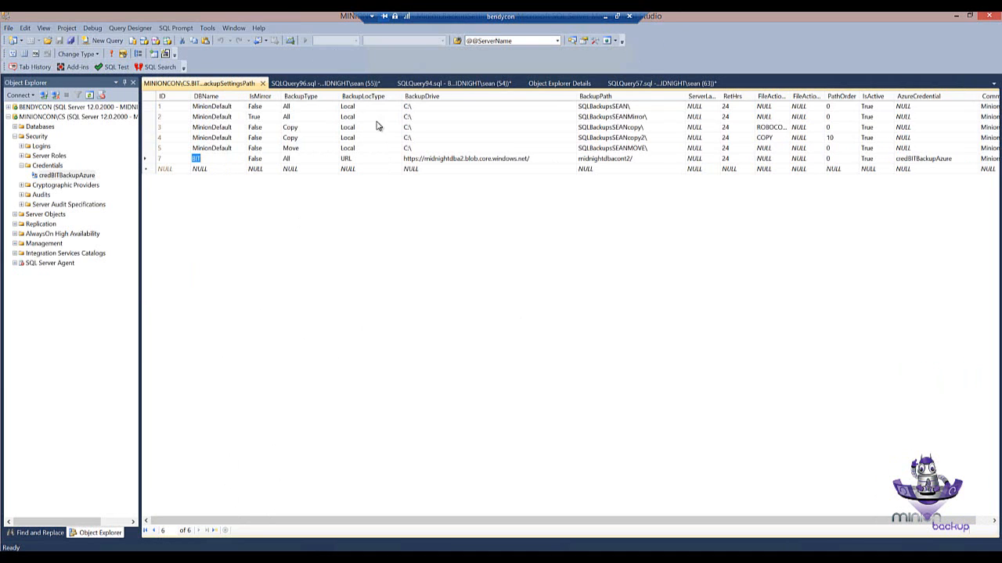
Switch to the SQLQuery57 script and run Minion.BackupStmtGet for 'BIT', 'Full', 1
click(363, 85)
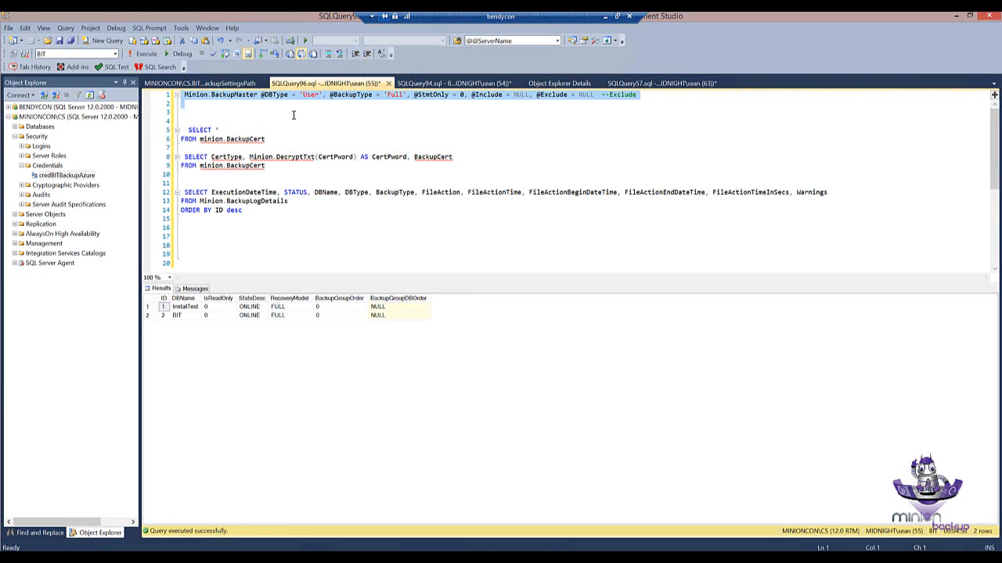
click(249, 108)
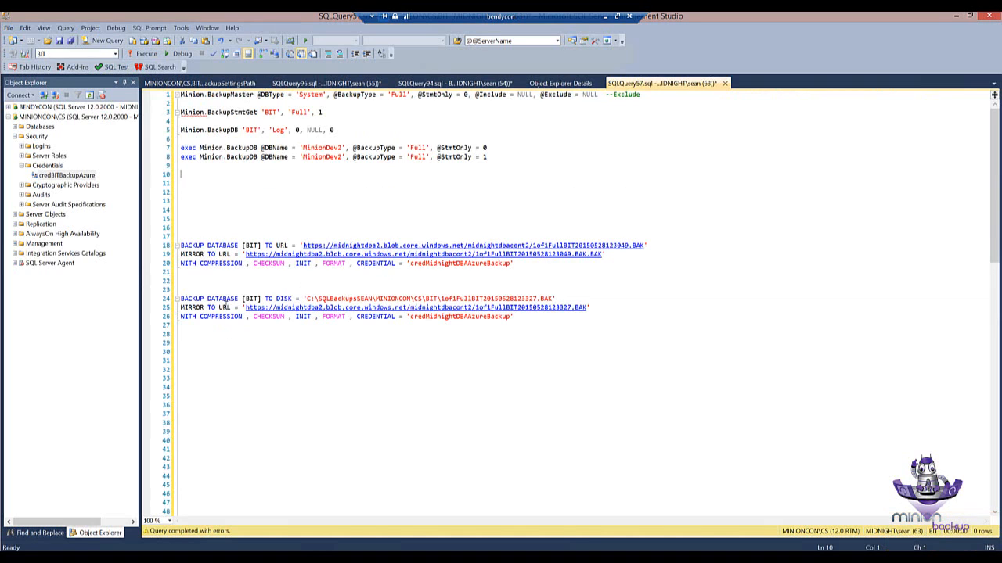
double_click(255, 112)
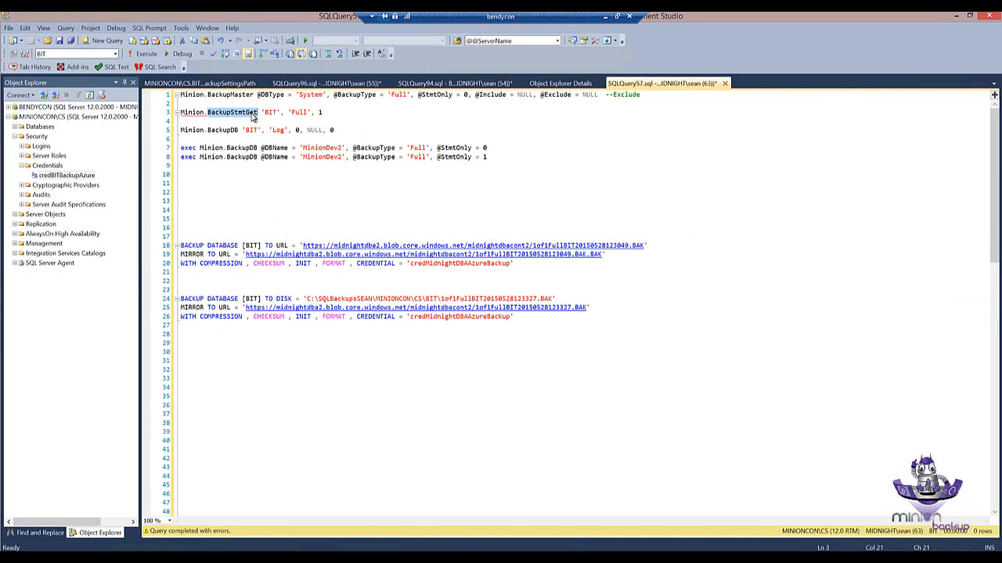
click(301, 117)
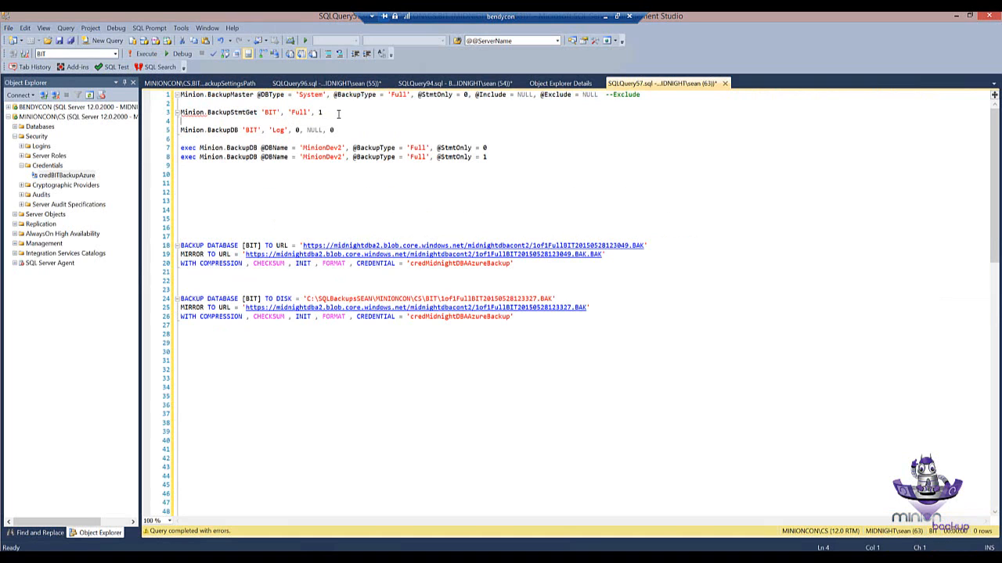
drag(335, 113, 165, 118)
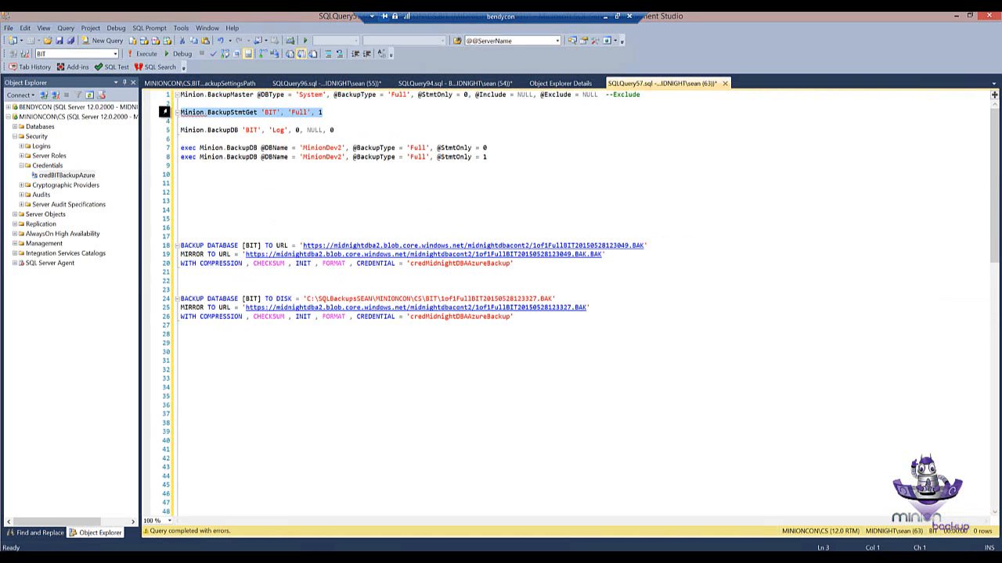
click(146, 54)
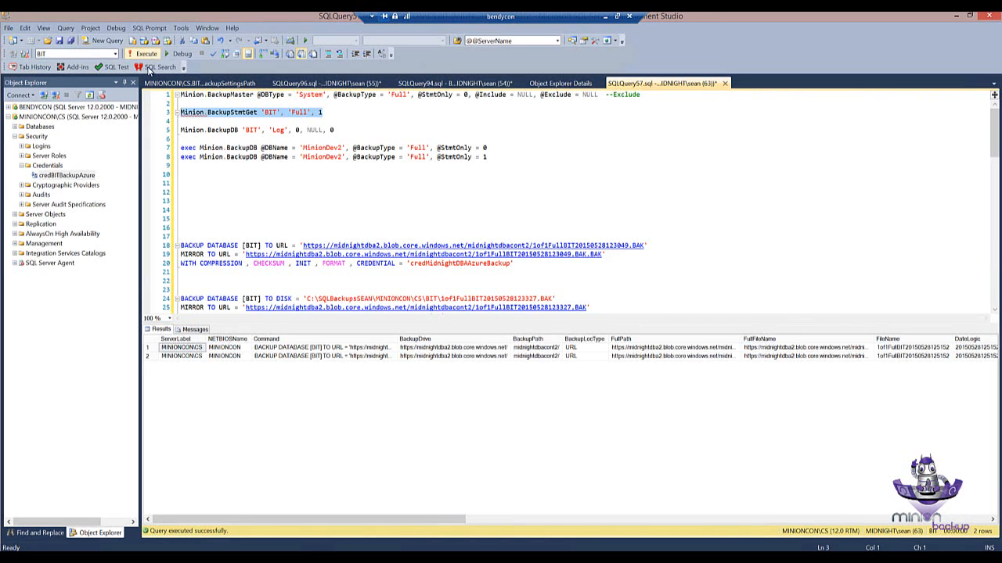
Copy the Command value from the first result row into the blank line 12 of the query
click(281, 350)
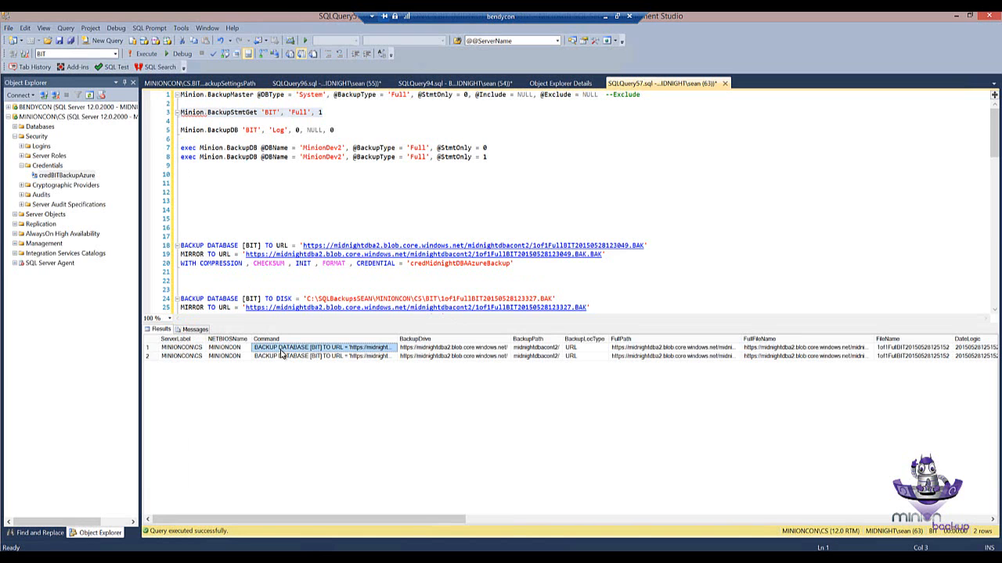
click(194, 194)
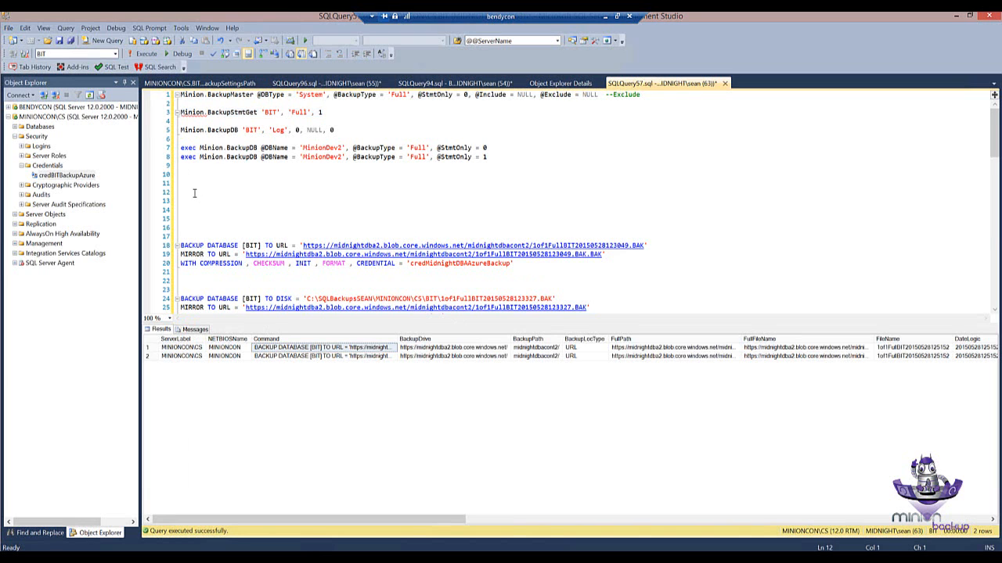
text(BACKUP DATABASE [BIT] TO URL = 'https://midnightdba2.blob.core.windows.net/midnightdbacont2/1of1FullBIT20150528125152.BAK' MIRROR TO URL = 'https://midnightdba2.blob.core.windows.net/midnightdbacont2/1of1FullBIT20150528125152.BAK.BAK' WITH COMPRESSION , CHECKSUM , INIT , FORMAT , CREDENTIAL = 'credBITBackupAzure')
drag(622, 320, 318, 320)
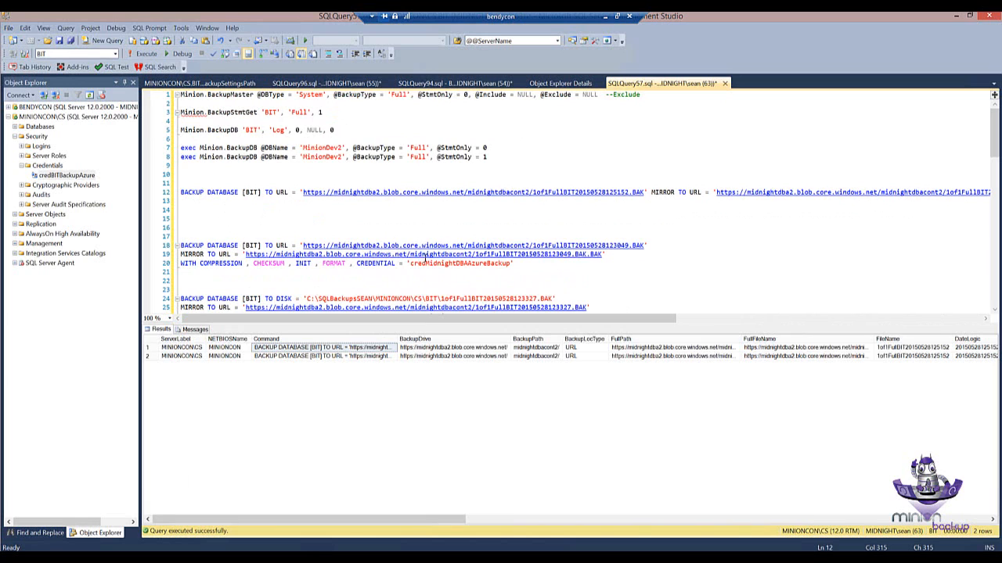
Break the pasted backup statement into separate lines at TO URL, MIRROR TO URL and WITH COMPRESSION
click(265, 193)
key(Return)
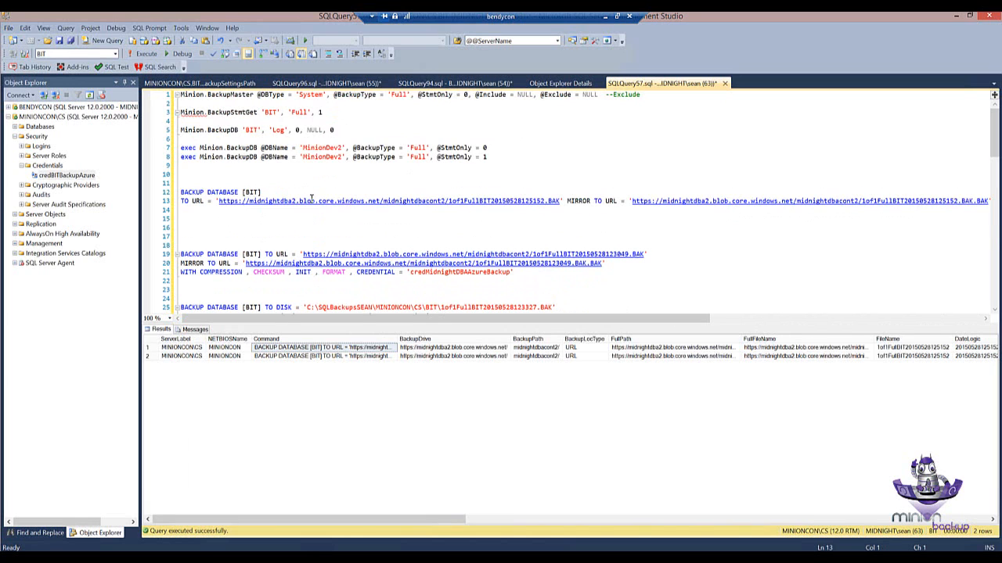
click(568, 203)
key(Return)
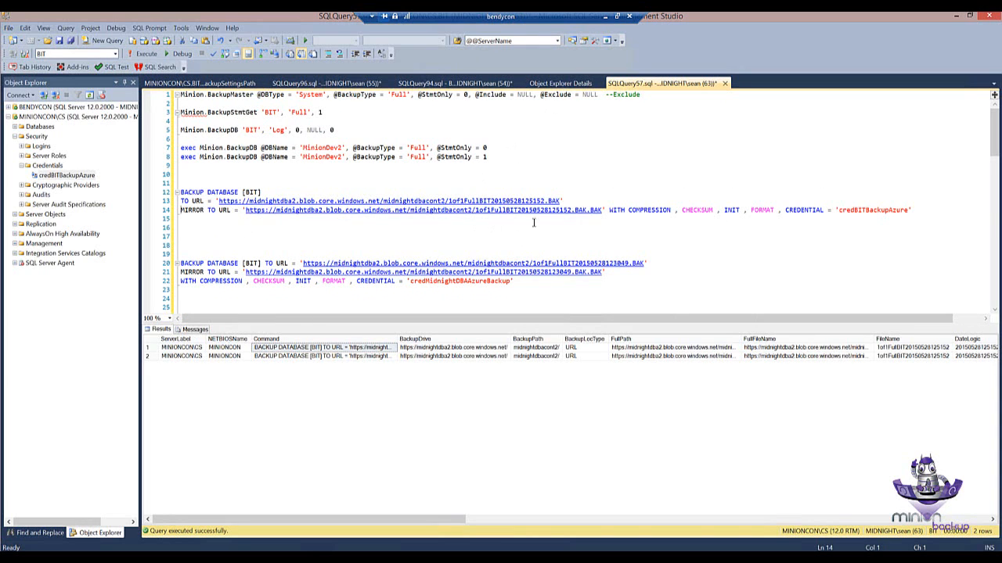
drag(603, 210, 574, 211)
click(569, 221)
key(Return)
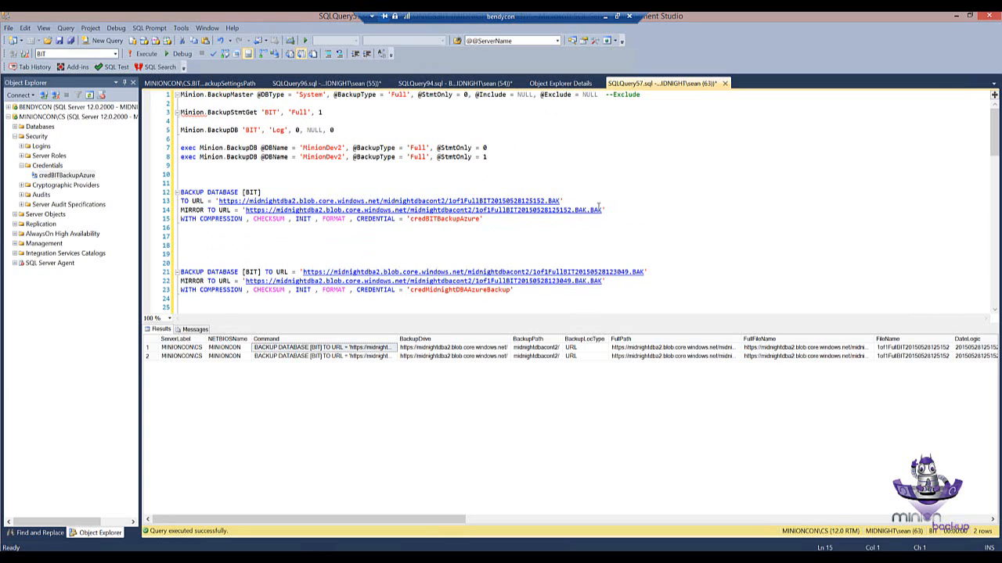
Delete the MIRROR TO URL line from the pasted BACKUP DATABASE statement
drag(612, 210, 179, 212)
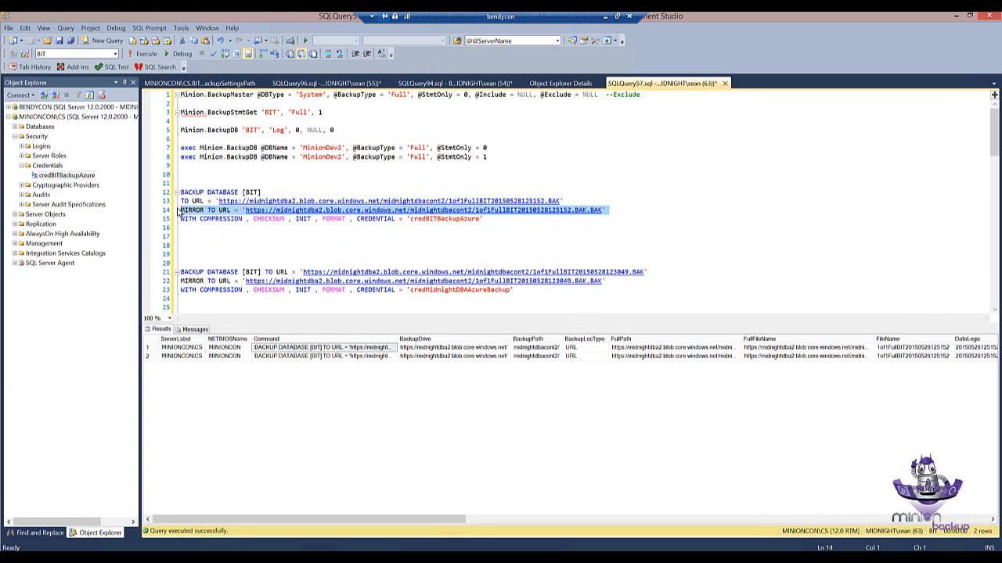
key(BackSpace)
key(BackSpace)
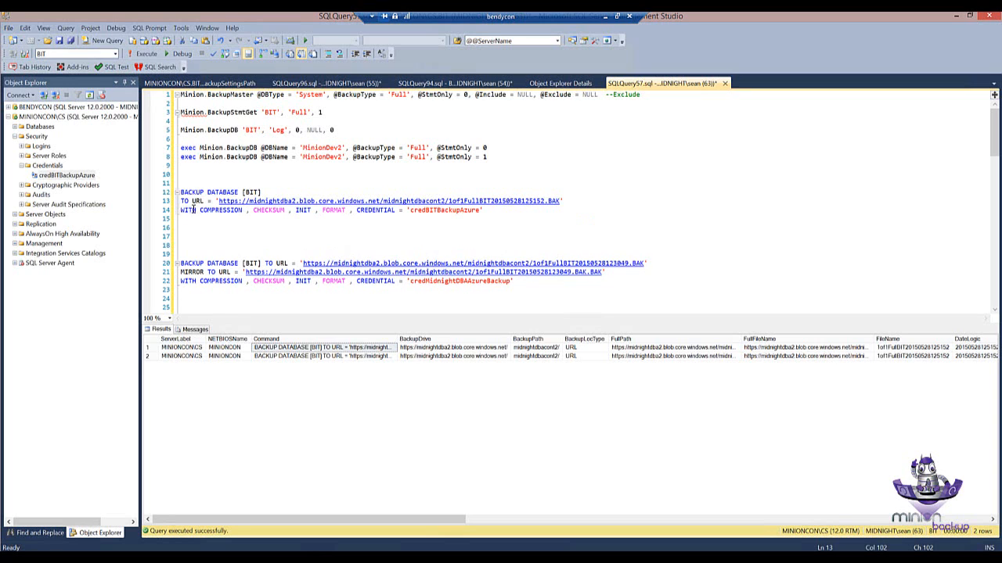
Check the credBITBackupAzure credential in the pasted statement, and run only that BACKUP DATABASE [BIT] statement
double_click(422, 211)
click(338, 229)
drag(174, 210, 175, 192)
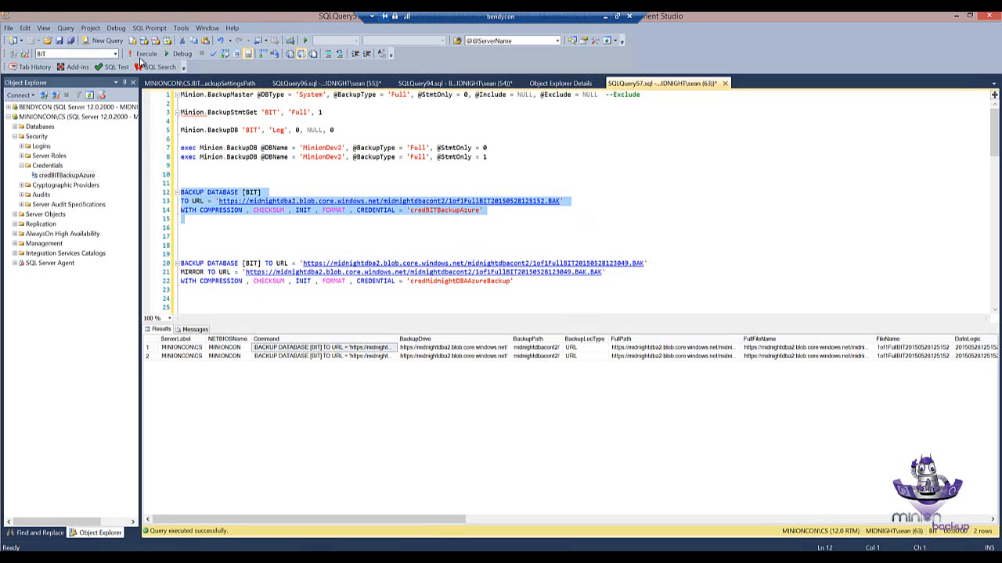
click(142, 54)
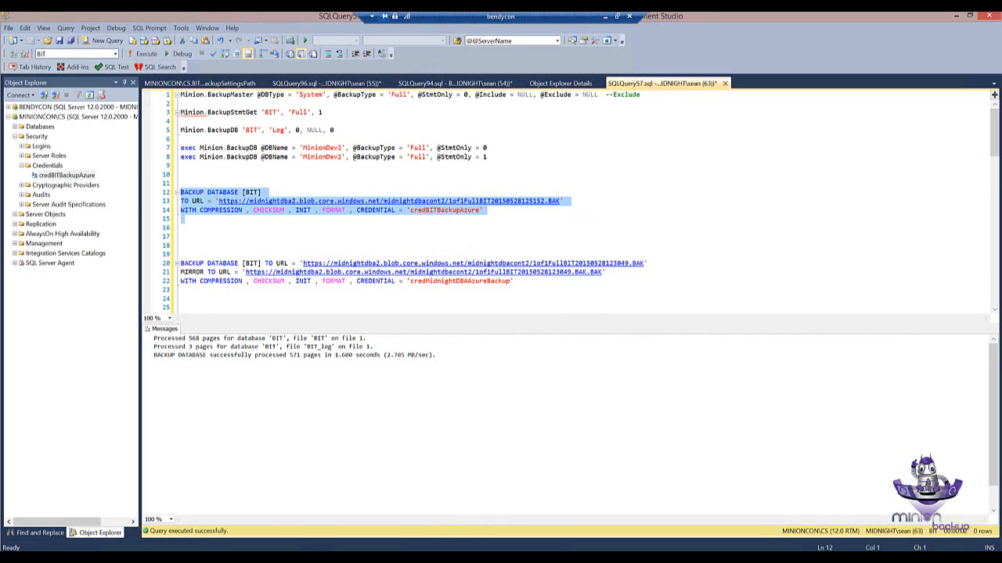
Switch to the Azure portal, open the midnightdbacont2 container and delete the blob 1of1FullBIT20150528125152.BAK
key(alt+Tab)
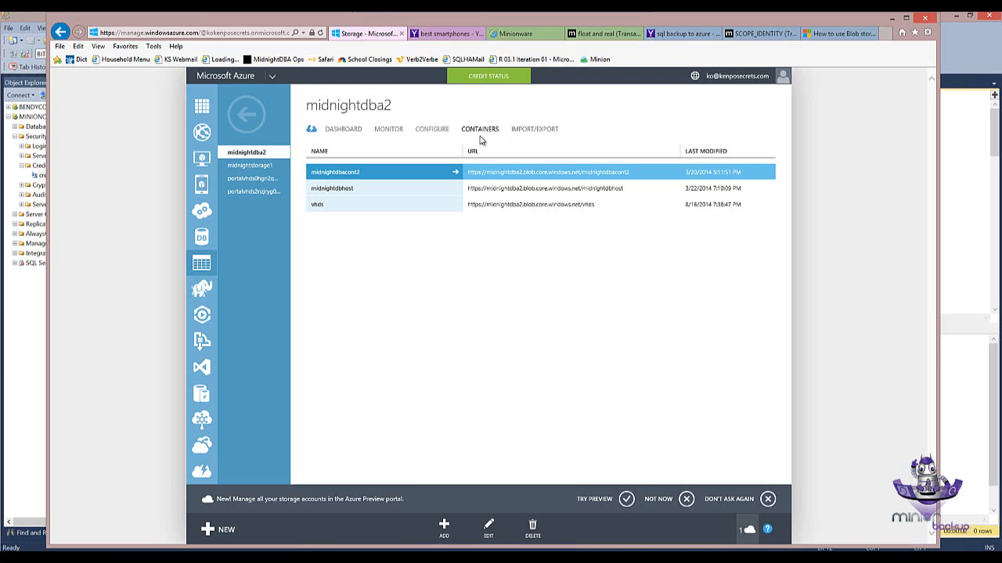
click(360, 173)
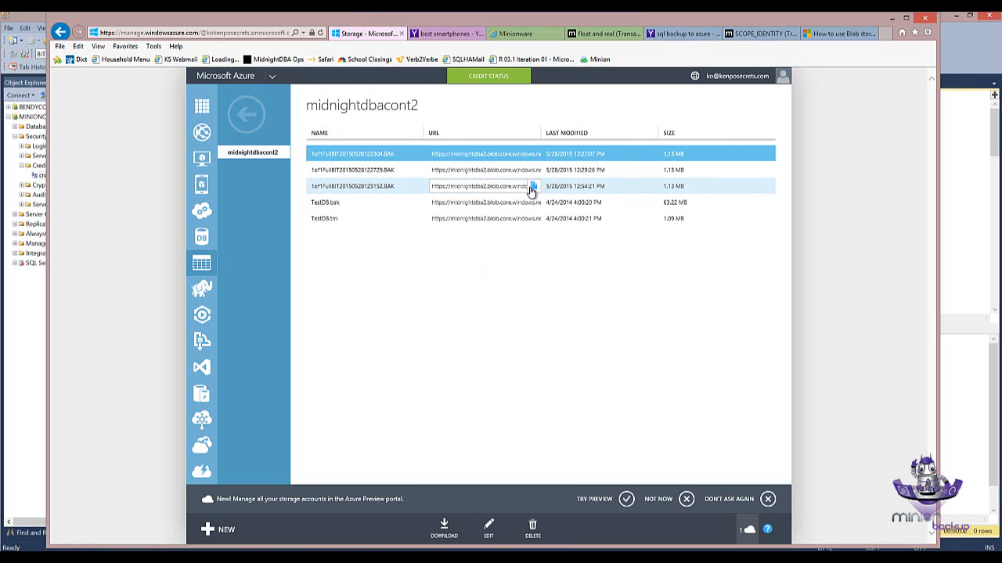
click(388, 186)
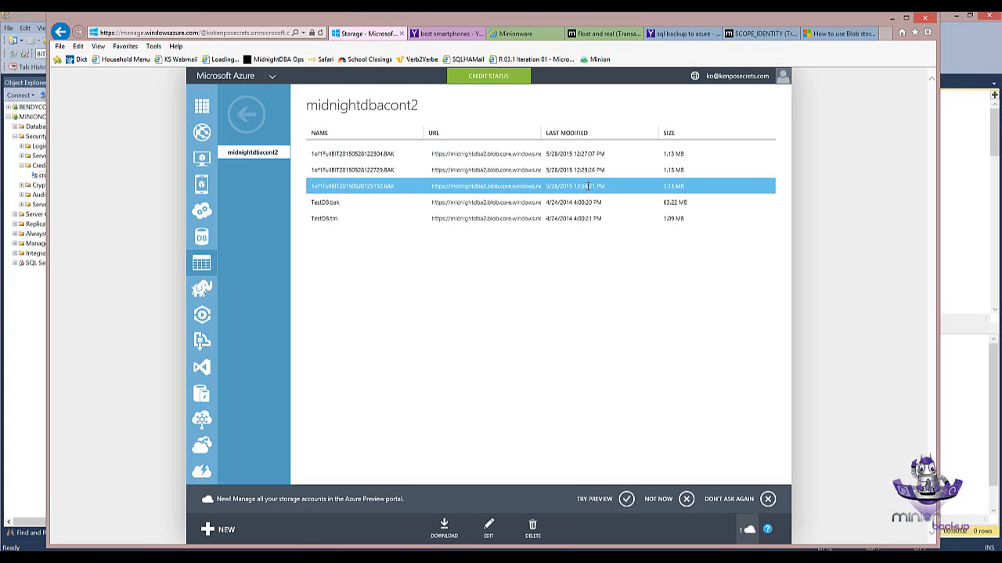
click(529, 527)
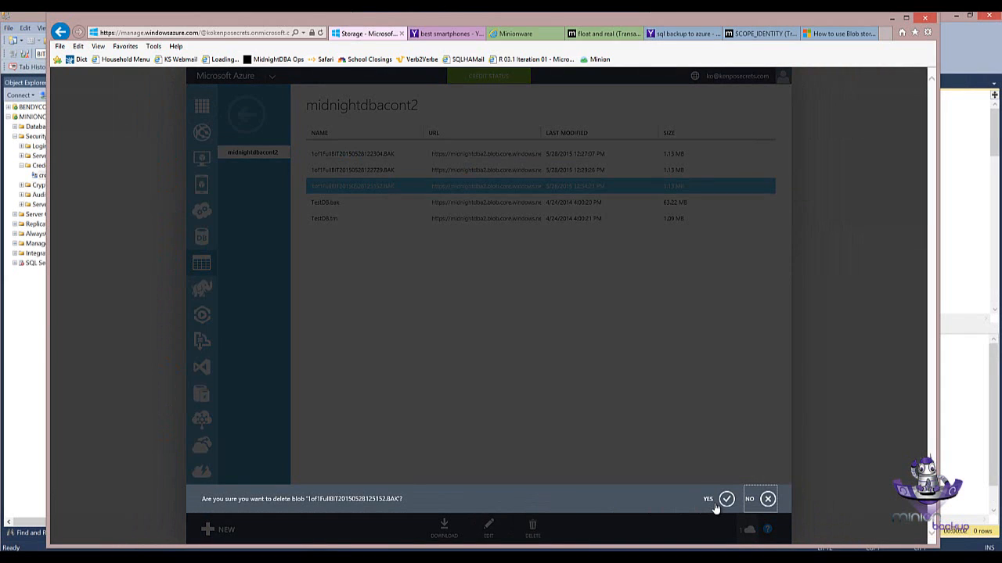
click(714, 504)
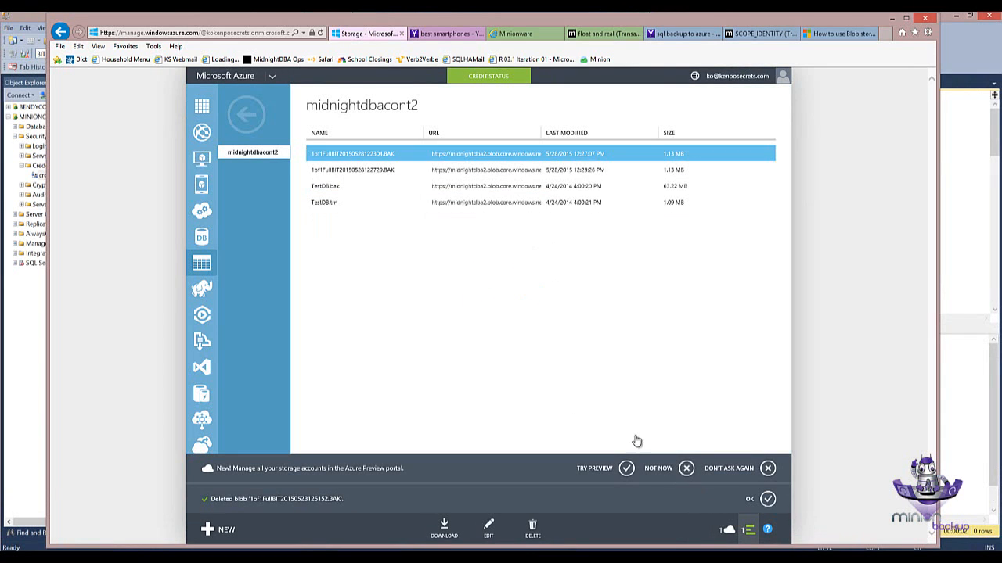
Delete the blobs 1of1FullBIT20150528122304.BAK and 1of1FullBIT20150528122729.BAK, and permanently dismiss the Azure Preview portal offer
click(532, 528)
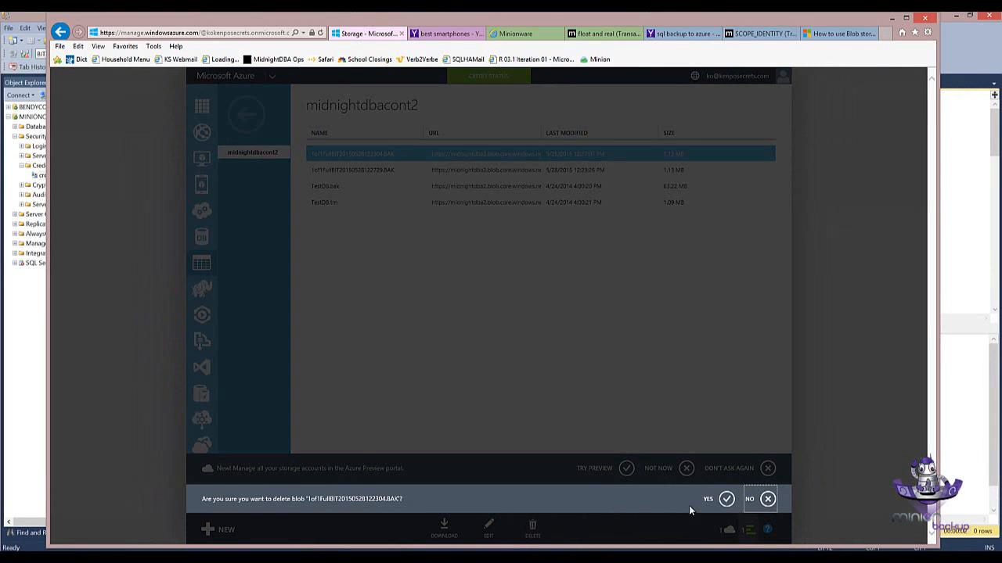
click(726, 498)
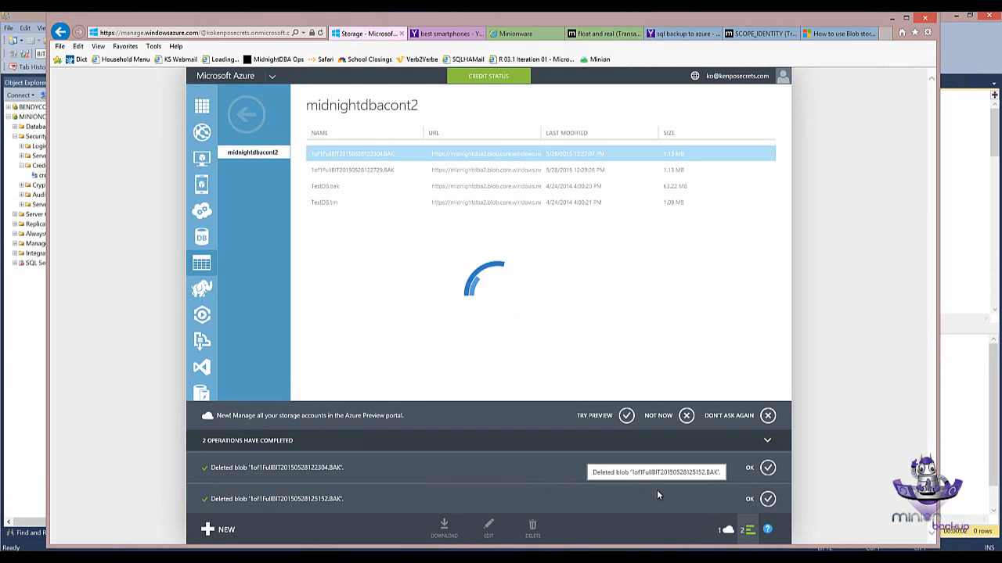
click(533, 528)
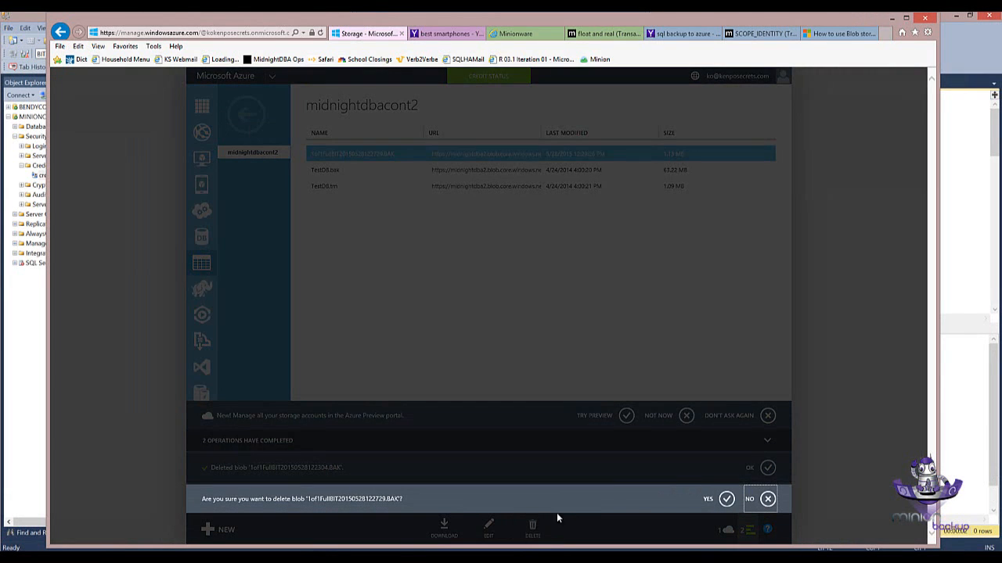
click(725, 497)
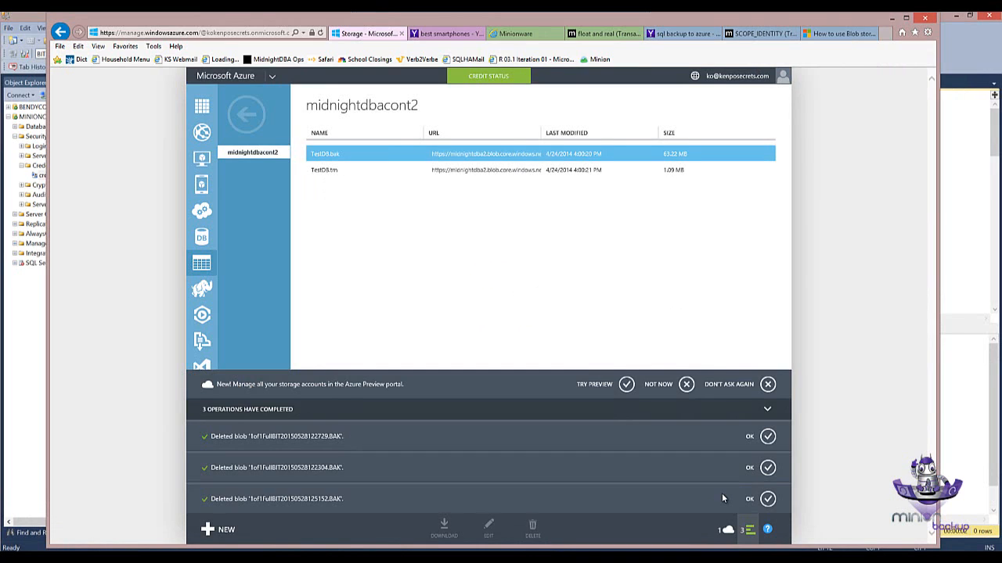
click(768, 385)
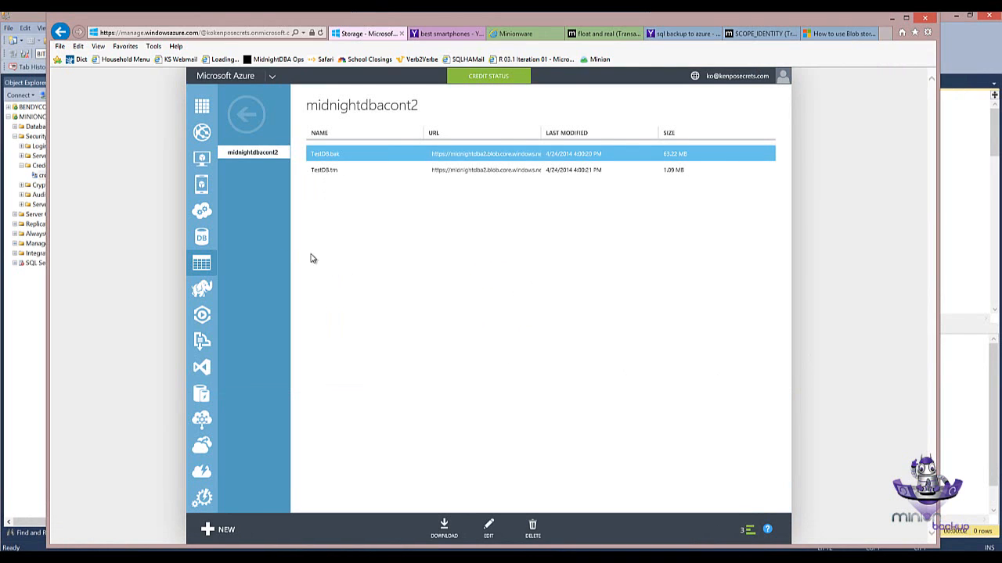
Return to Management Studio and open the BIT database's Minion.BackupSettings table for editing its top 200 rows
click(33, 21)
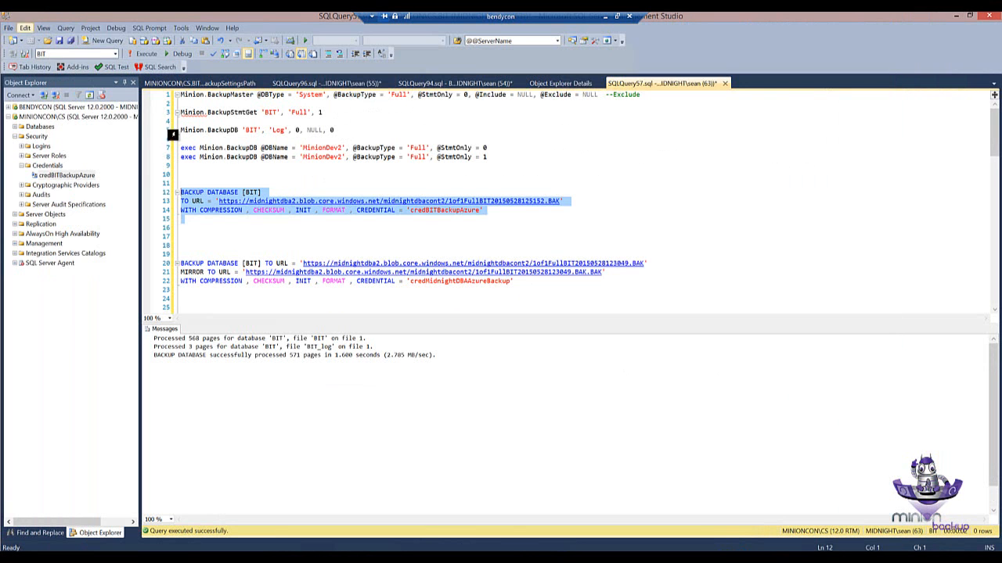
click(200, 213)
drag(191, 218, 188, 191)
click(193, 178)
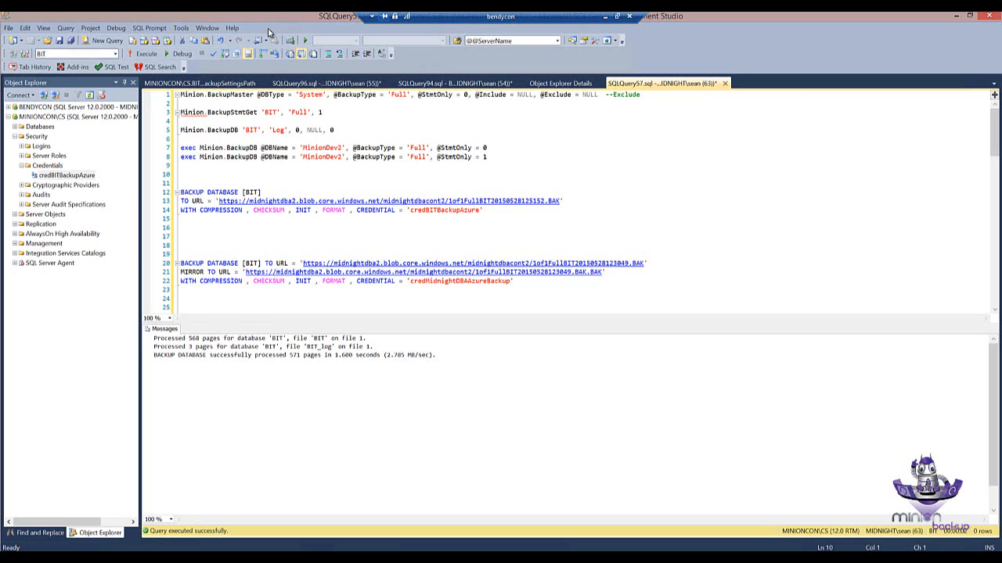
double_click(38, 128)
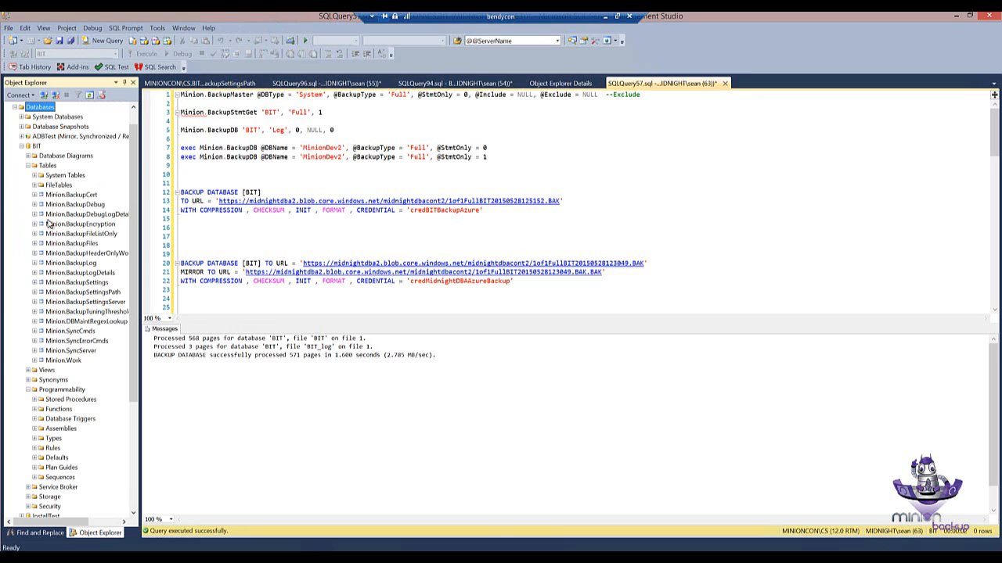
right_click(85, 283)
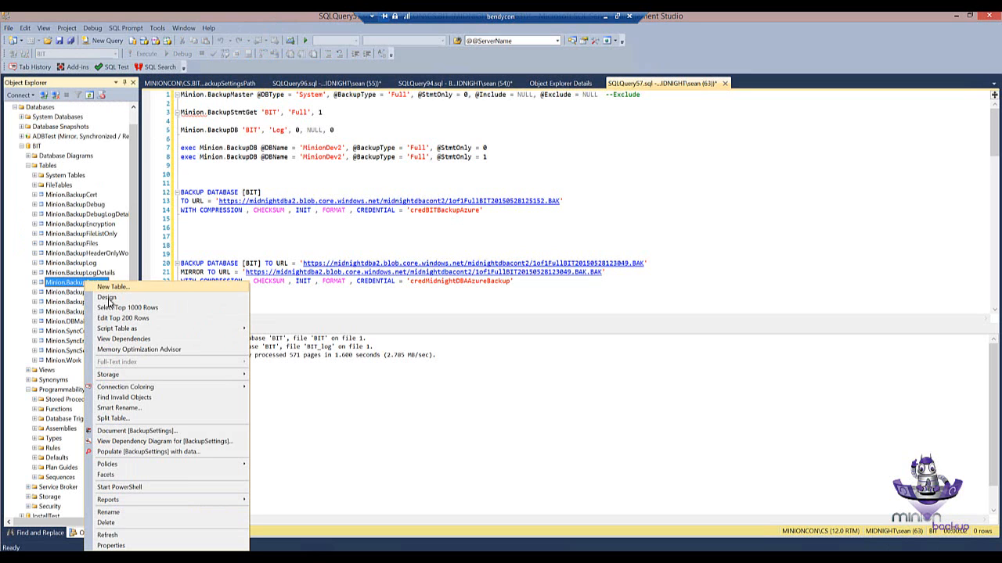
click(110, 319)
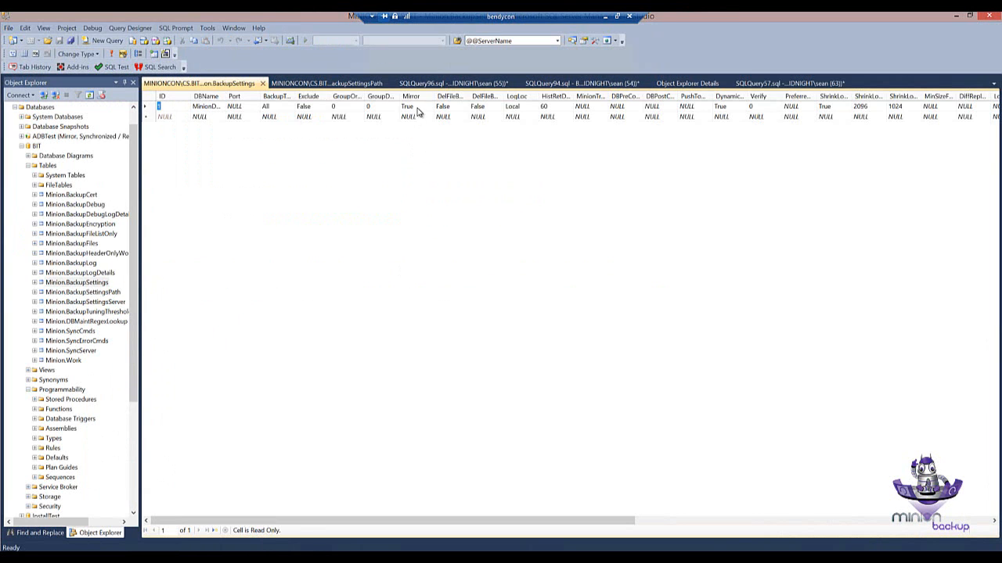
Set Mirror to False in the MinionDefault row, widen the DBName column to fit, and close the table
click(418, 107)
text(0)
click(408, 116)
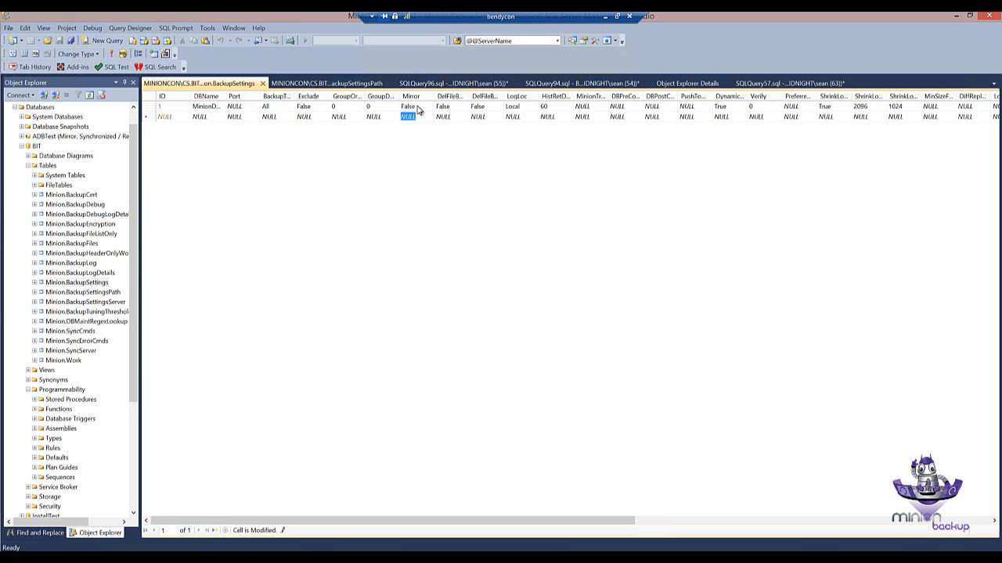
double_click(227, 96)
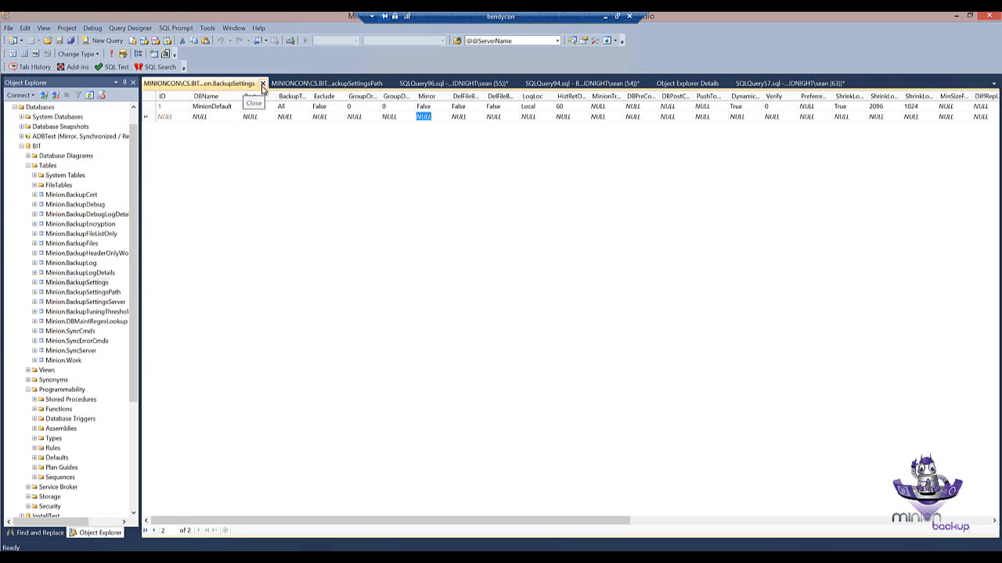
click(263, 86)
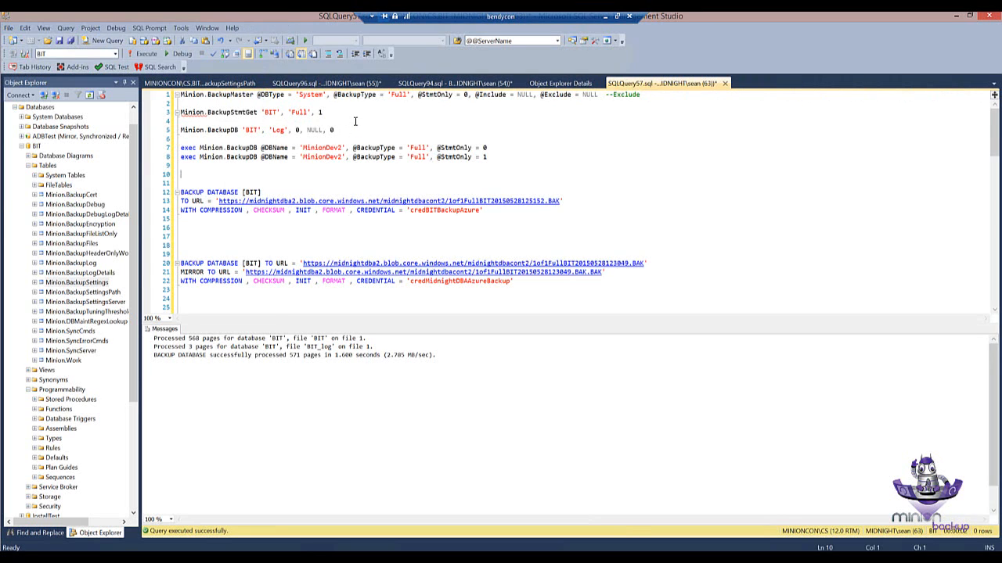
Run Minion.BackupStmtGet 'BIT', 'Full', 1 again to regenerate the backup statement without mirroring
drag(356, 113, 178, 114)
click(144, 53)
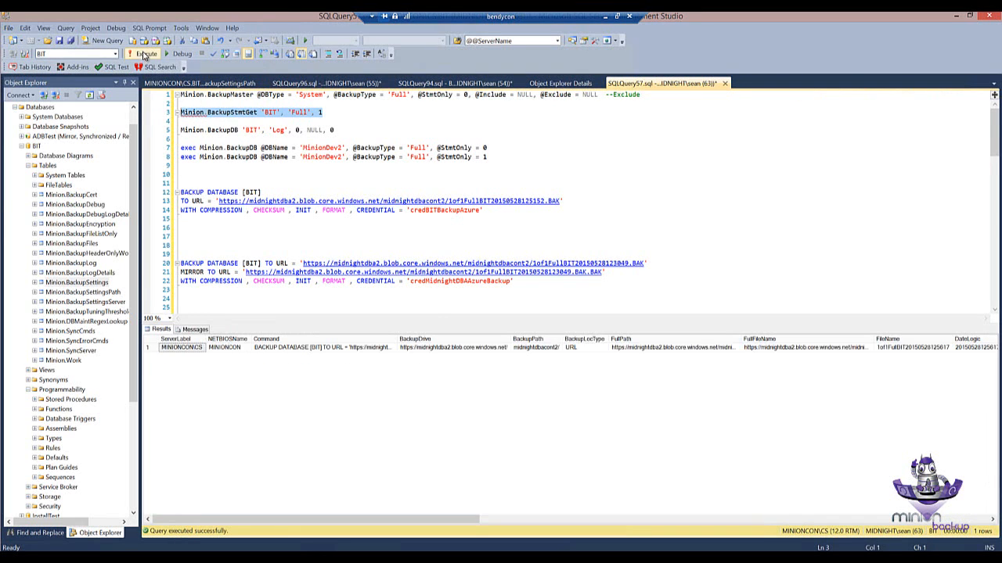
Replace the unmirrored BACKUP DATABASE [BIT] statement in the query with the newly generated Command value, and start its WITH clause on a new line
click(295, 349)
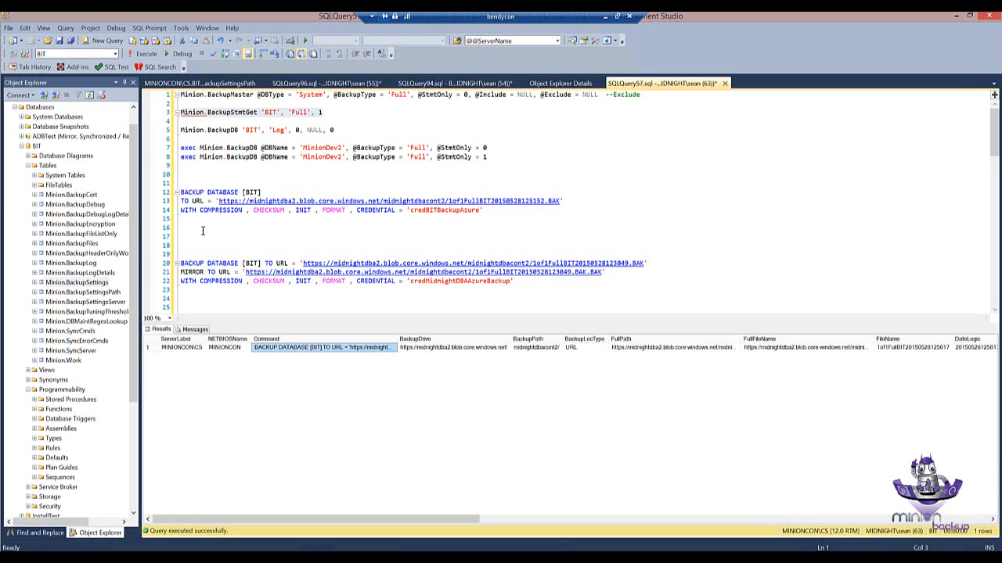
drag(201, 228, 168, 186)
text(BACKUP DATABASE [BIT] TO URL = 'https://midnightdba2.blob.core.windows.net/midnightdbacont2/1of1FullBIT20150528125617.BAK' WITH COMPRESSION , CHECKSUM , INIT , FORMAT , CREDENTIAL = 'credBITBackupAzure')
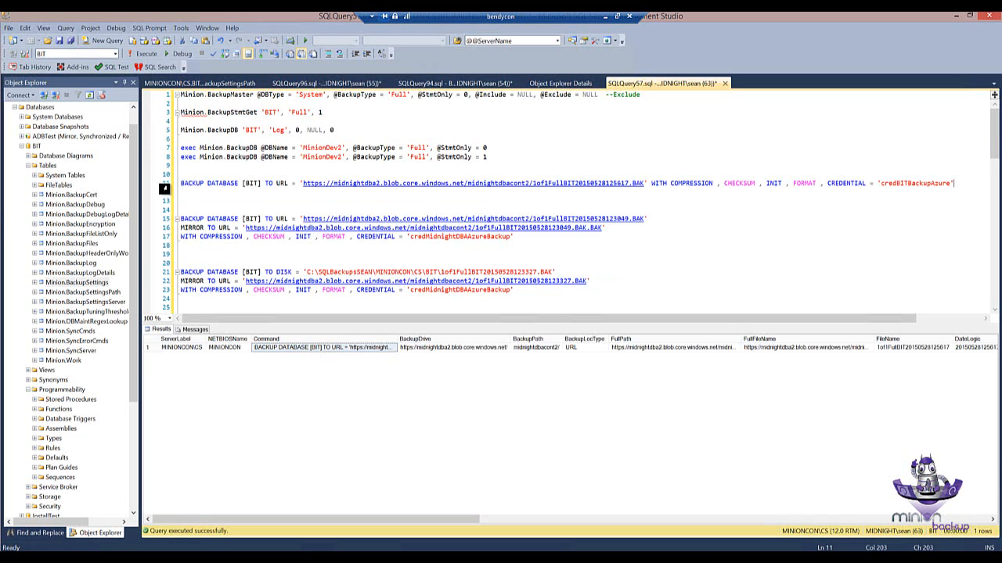
click(650, 186)
key(Return)
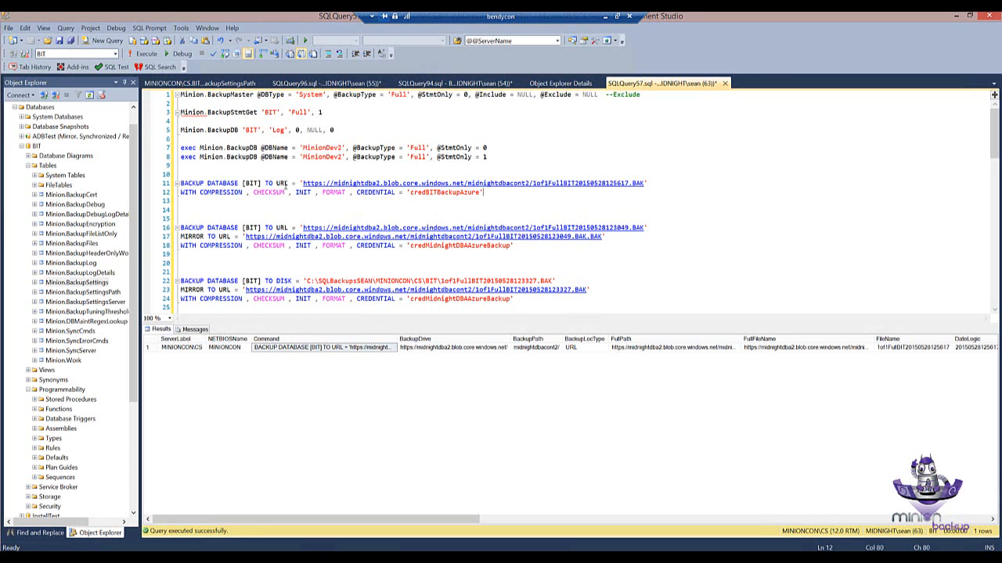
Delete the unmirrored BACKUP DATABASE [BIT] statement from the query along with one blank line above it
drag(511, 194, 151, 185)
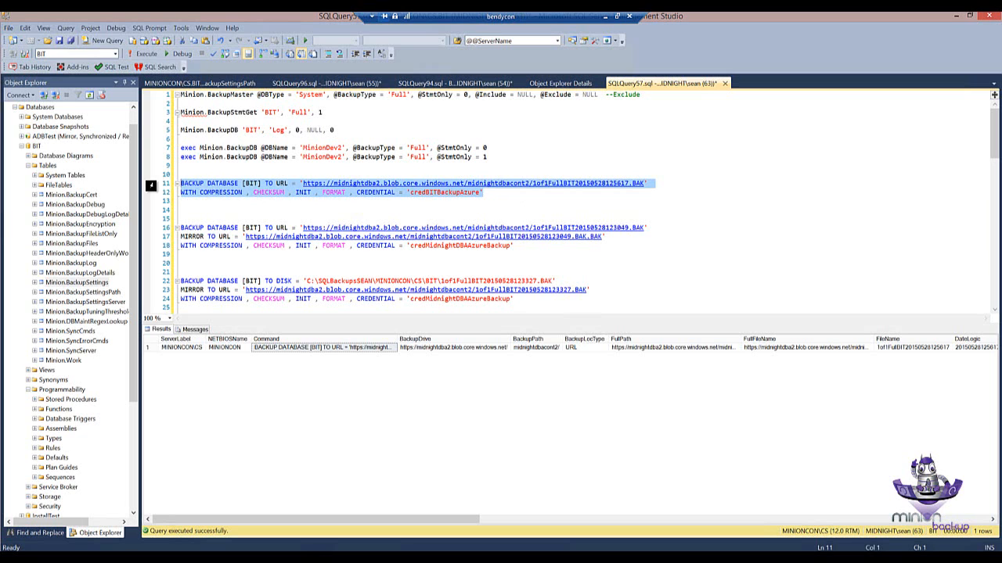
key(Delete)
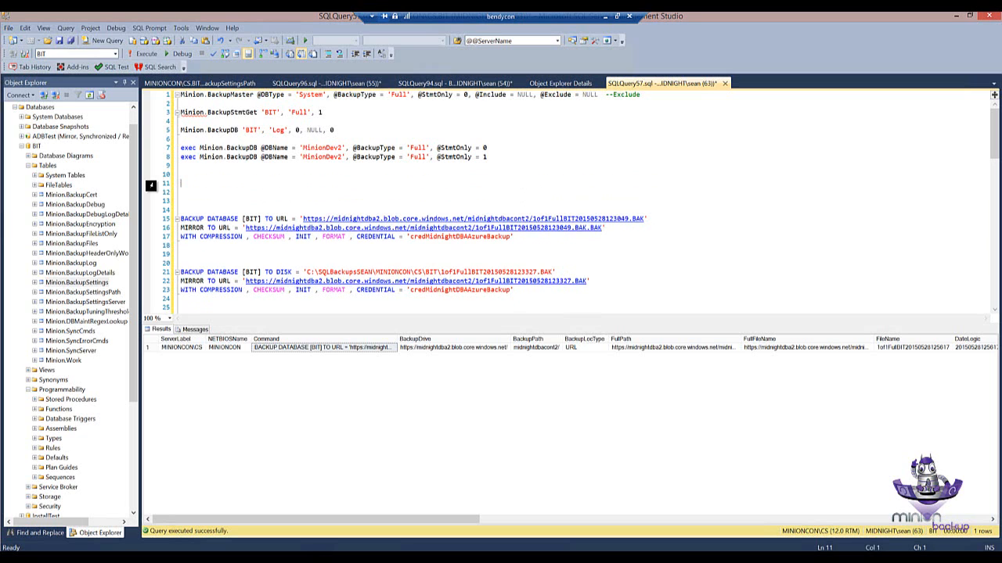
key(BackSpace)
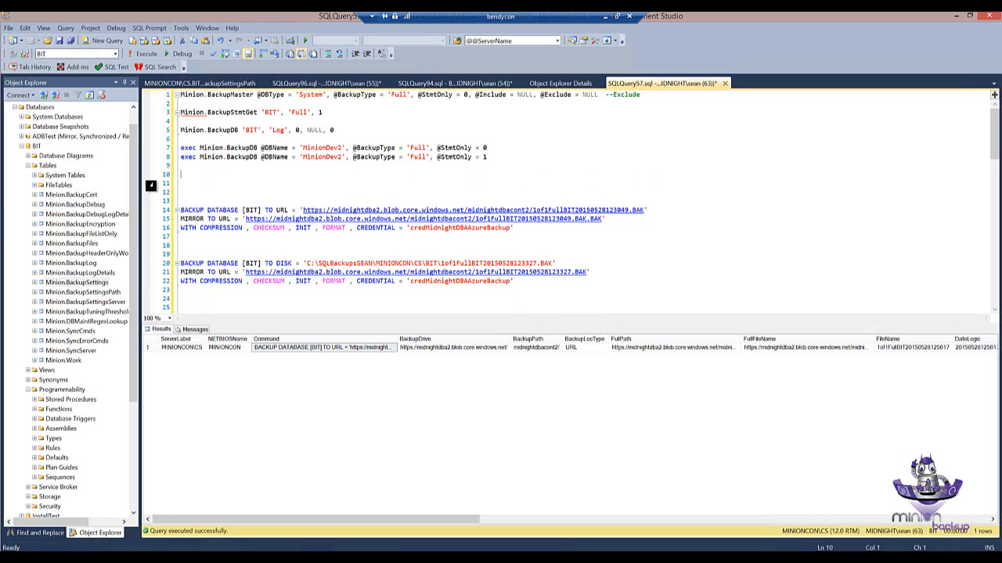
double_click(304, 95)
text(User)
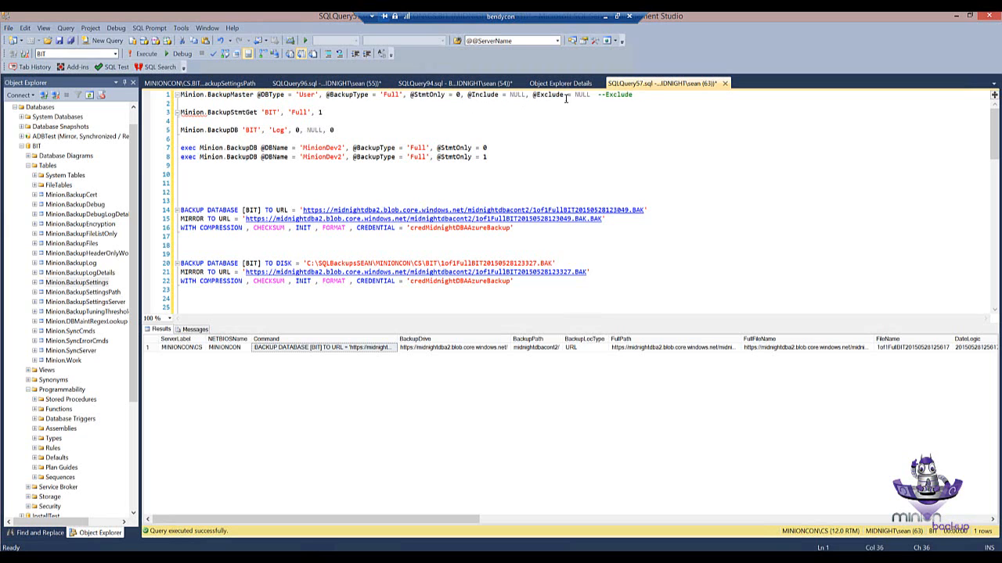
click(188, 102)
key(Return)
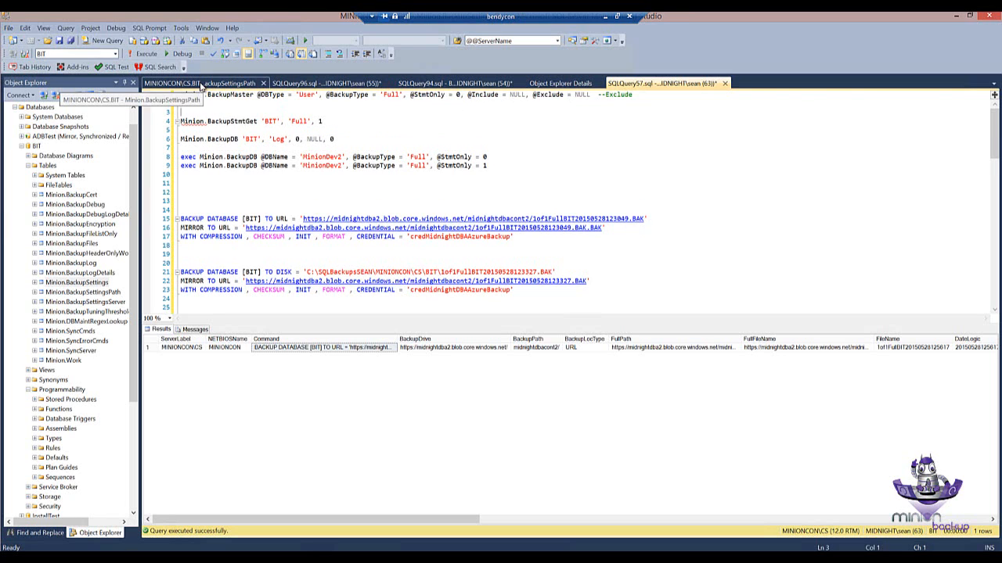
Check the BIT row in Minion.BackupSettingsPath, and run the full user-database Minion.BackupMaster call in SQLQuery96
click(202, 84)
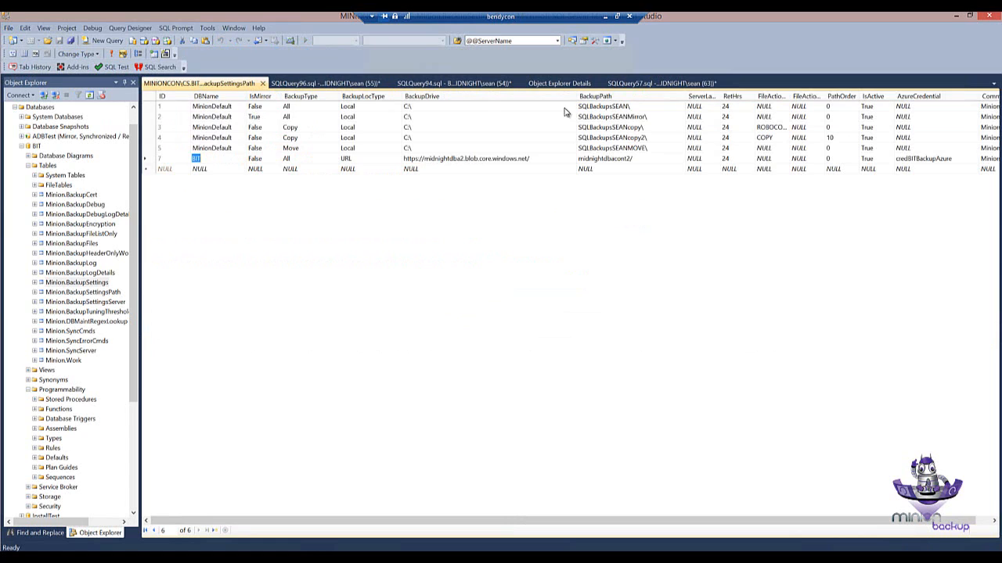
click(867, 159)
click(307, 83)
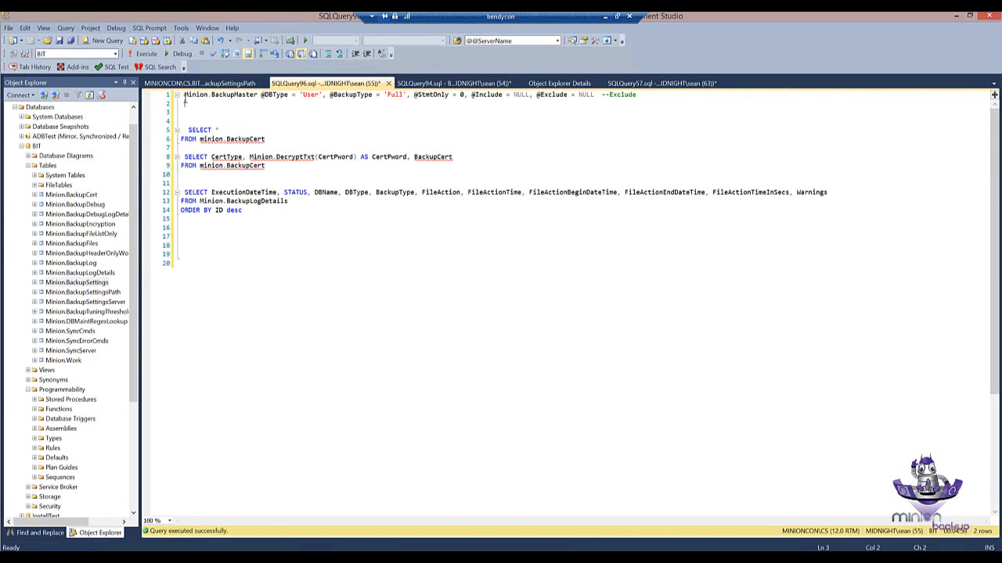
click(154, 94)
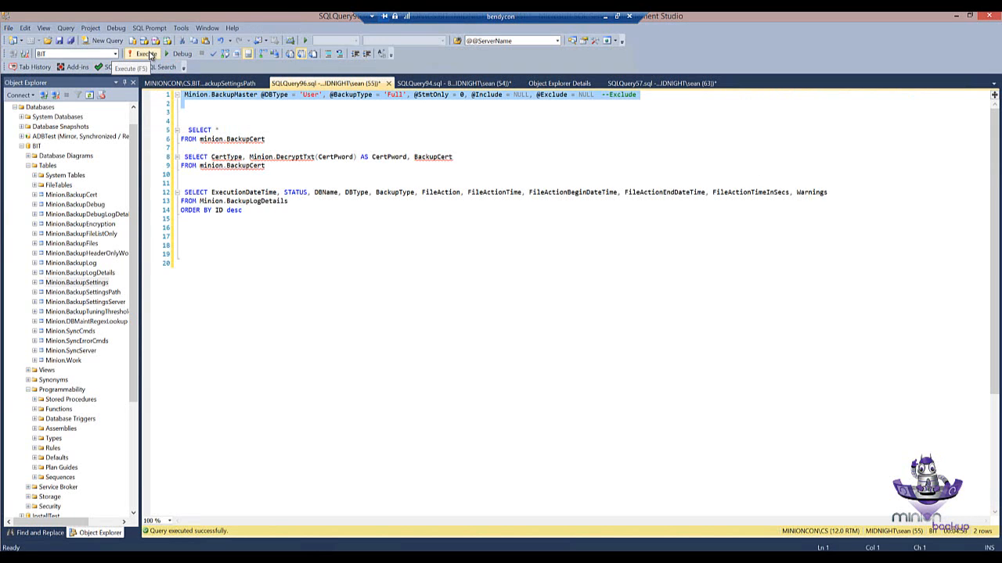
click(147, 54)
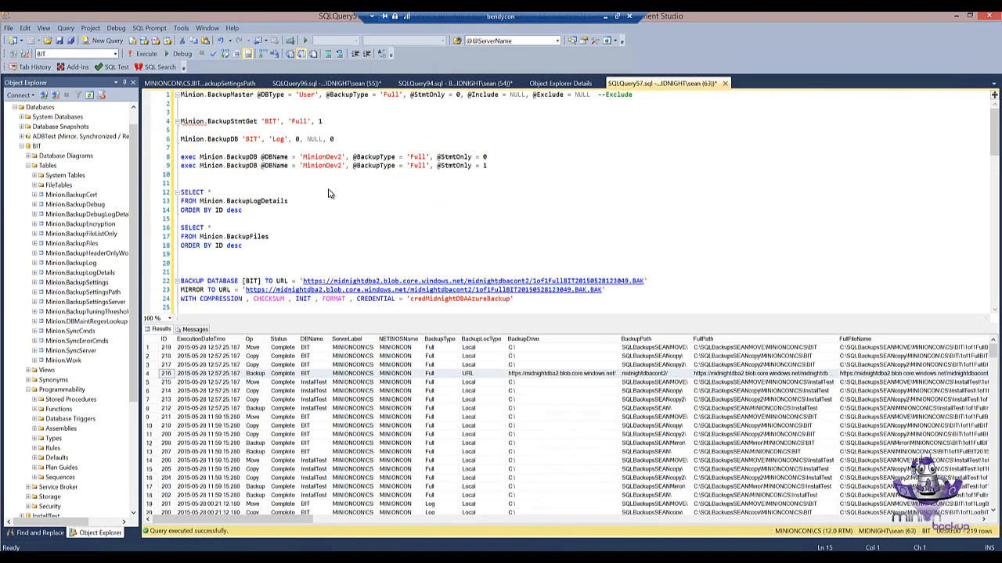
Check the midnightdbacont2 container in the Azure portal for the new BIT backup blob, and return to Management Studio
click(262, 246)
drag(243, 246, 181, 192)
click(191, 180)
key(alt+Tab)
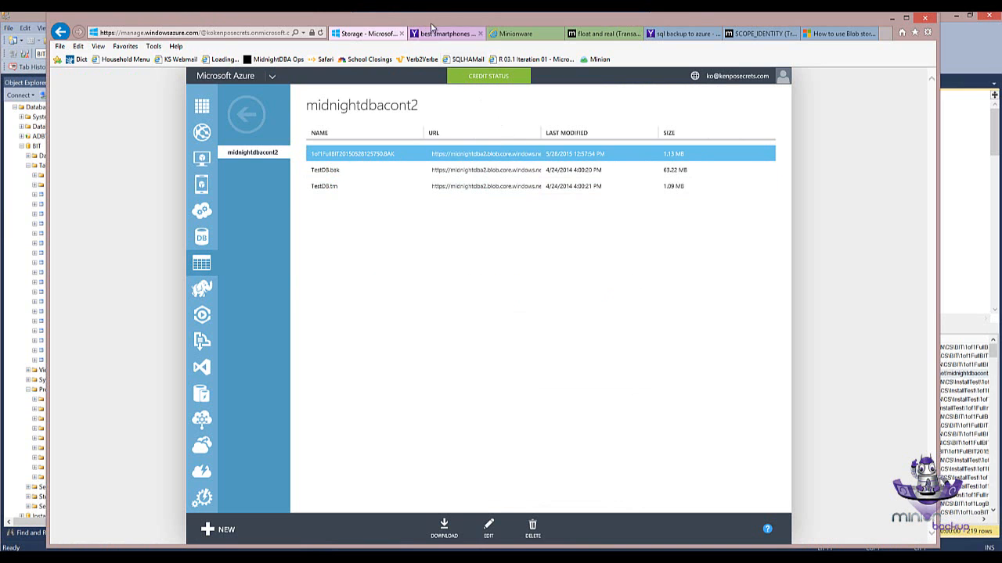
click(22, 21)
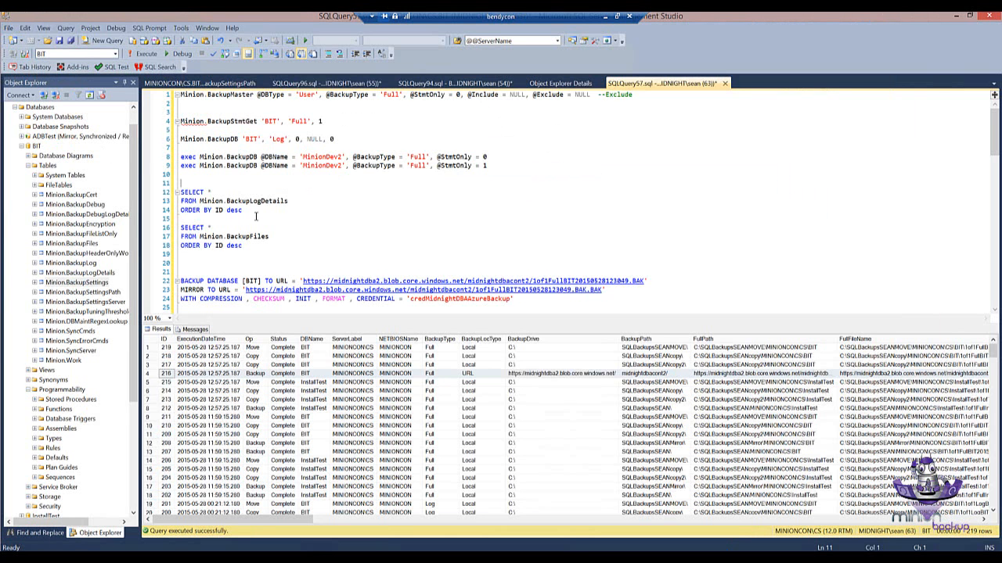
Query Minion.BackupLogDetails by descending ID, and examine the latest BIT backup's STATUS and Warnings columns
drag(244, 211, 143, 192)
click(146, 55)
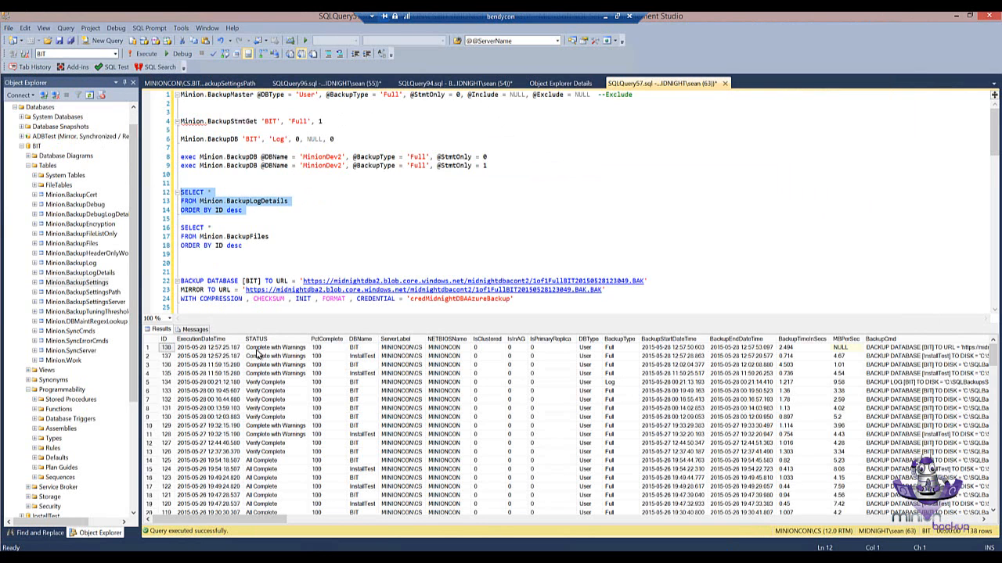
click(259, 347)
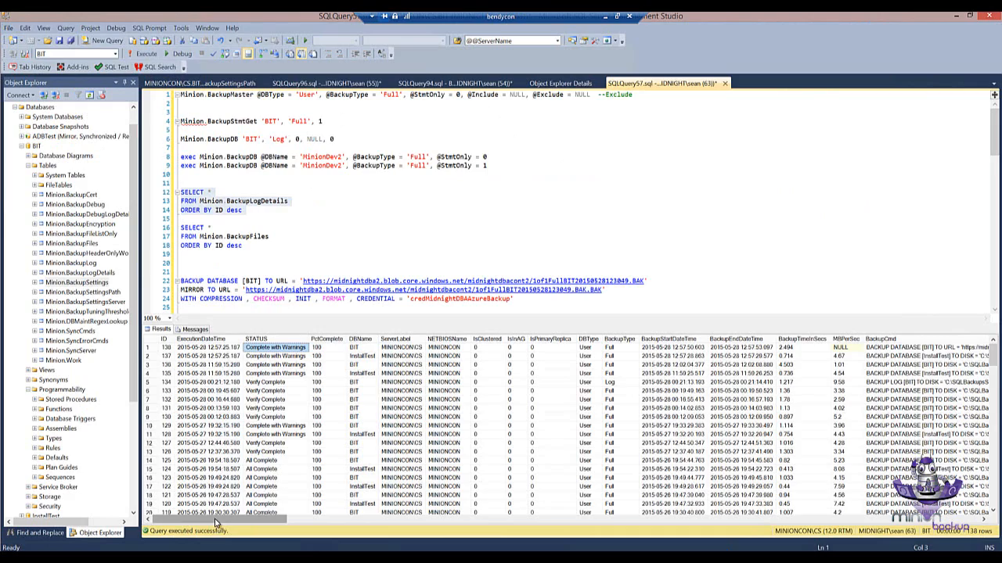
drag(235, 521, 935, 523)
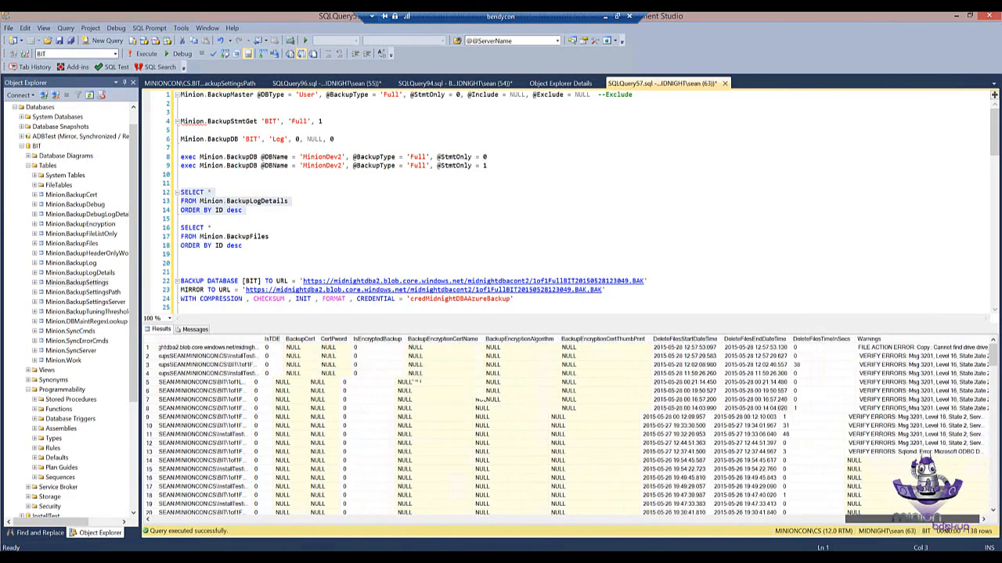
Paste the newest log row's Warnings text into line 20 of the query to read it, and delete it again
click(932, 352)
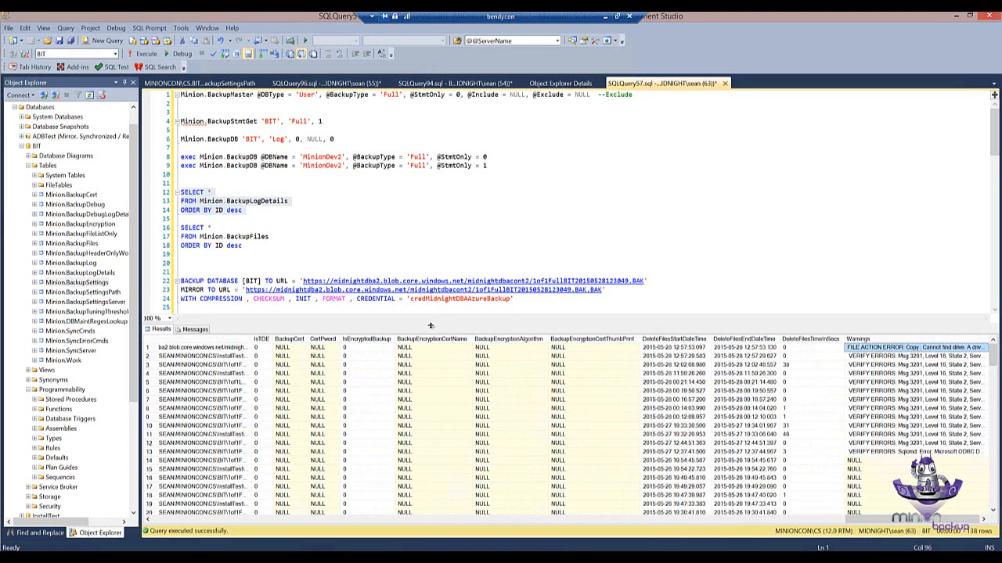
click(187, 262)
key(ctrl+v)
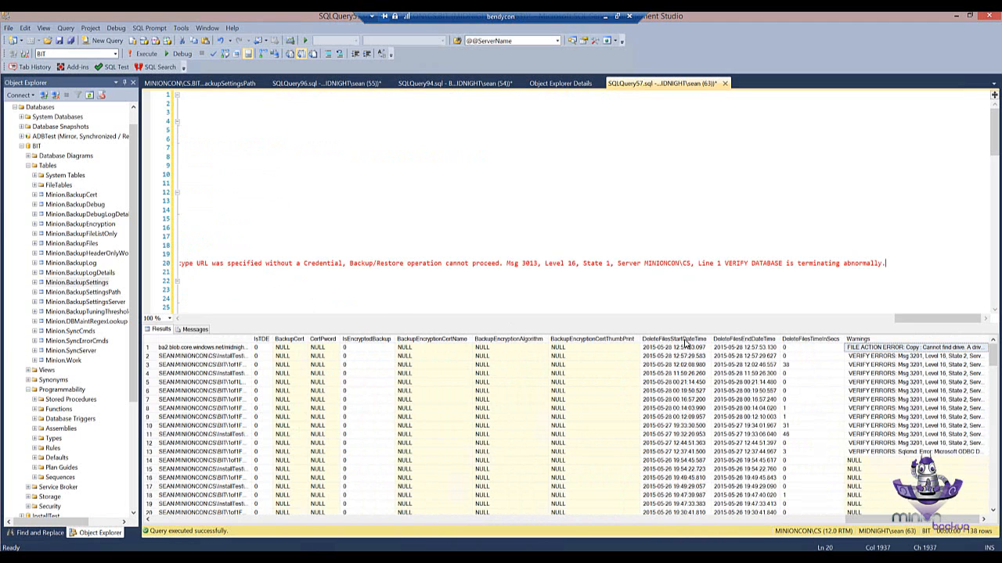
drag(921, 317, 906, 320)
drag(836, 330, 667, 327)
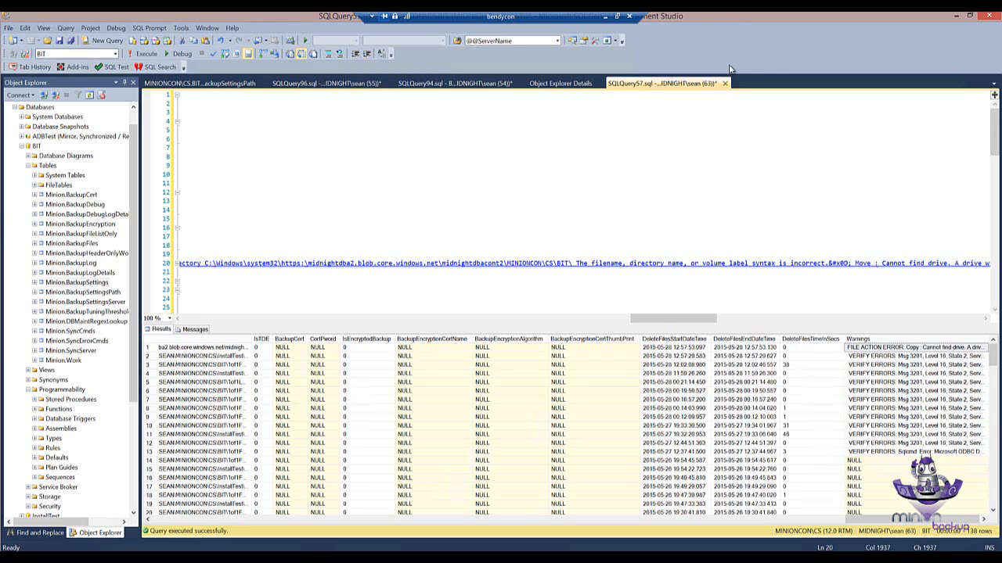
drag(661, 323, 152, 301)
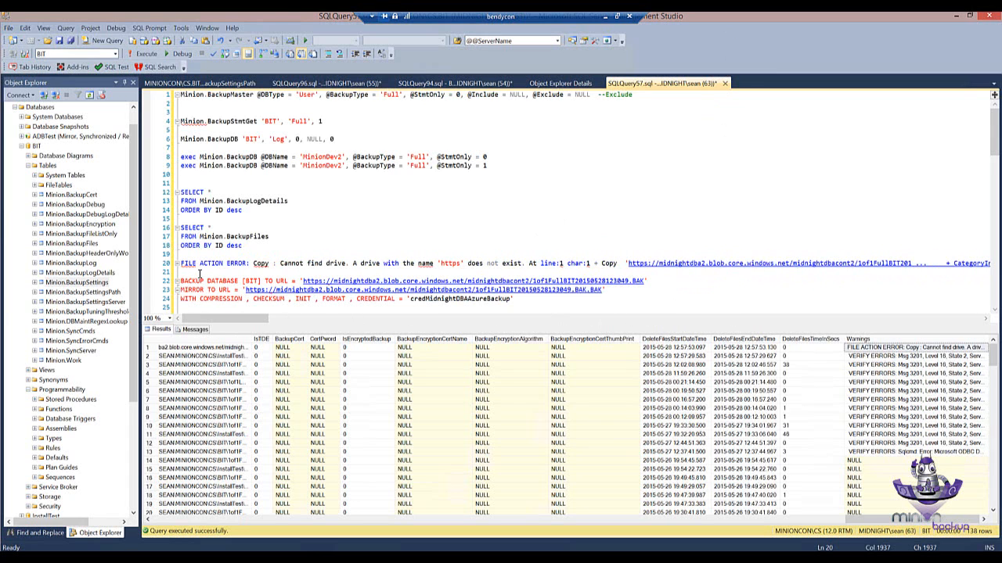
click(173, 263)
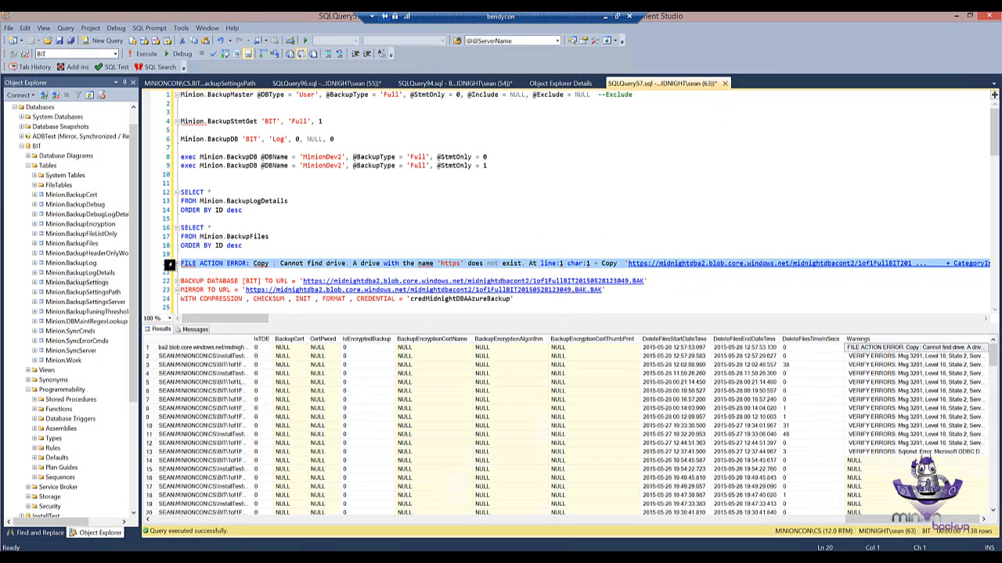
key(Delete)
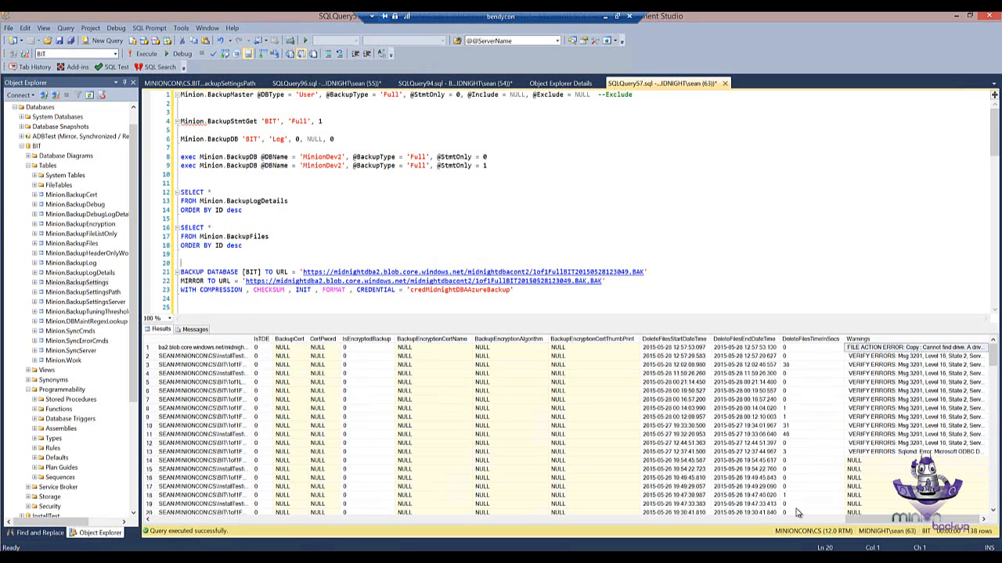
Query Minion.BackupFiles by descending ID, and examine the BIT URL backup row's path, retention and deletion columns
drag(817, 520, 180, 520)
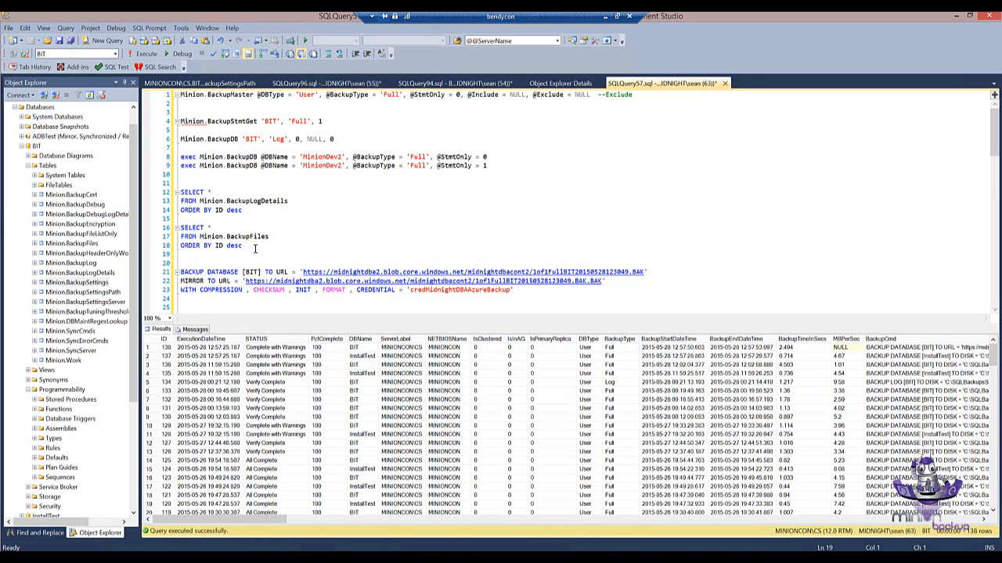
drag(243, 245, 177, 227)
click(143, 53)
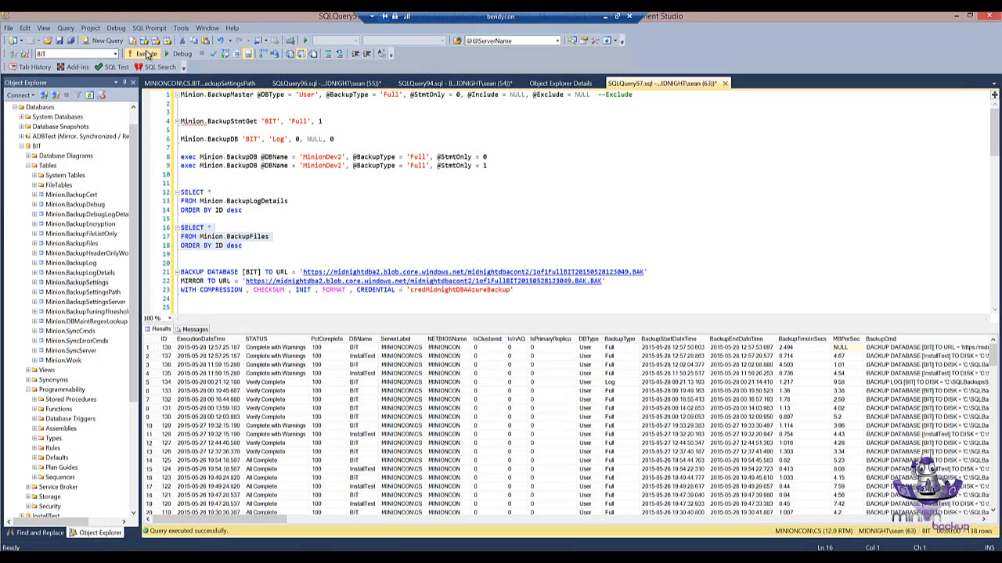
click(518, 374)
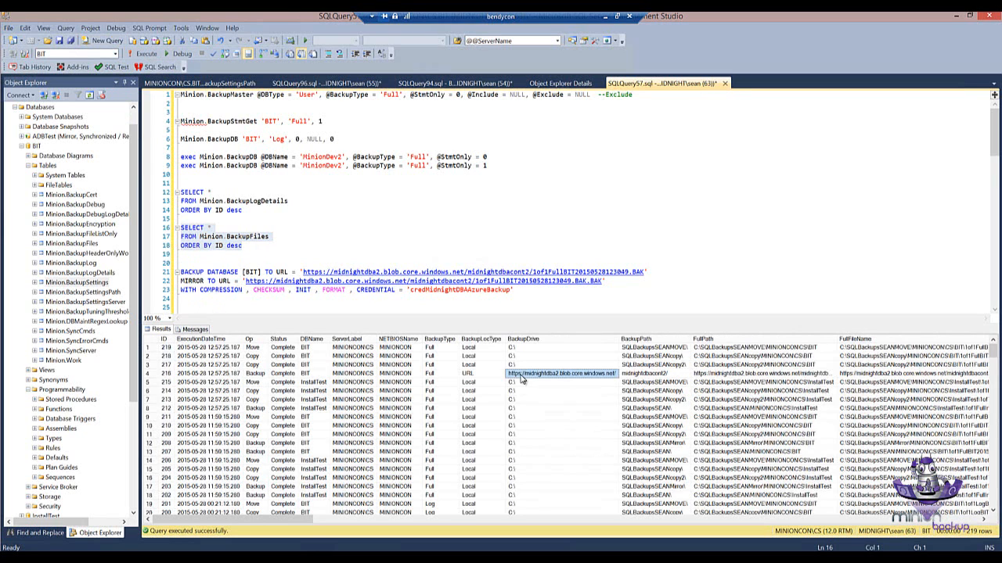
click(152, 375)
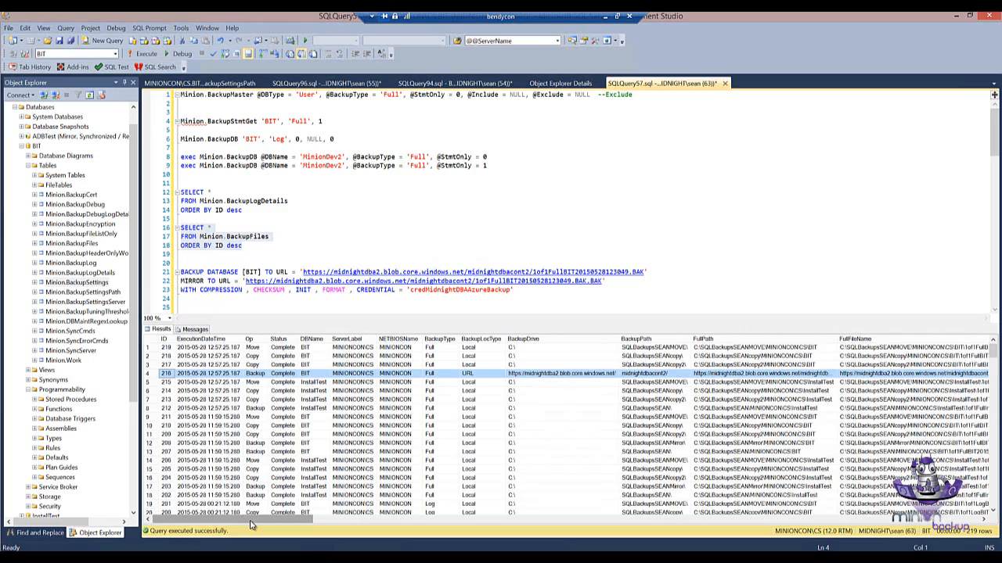
drag(245, 521, 325, 520)
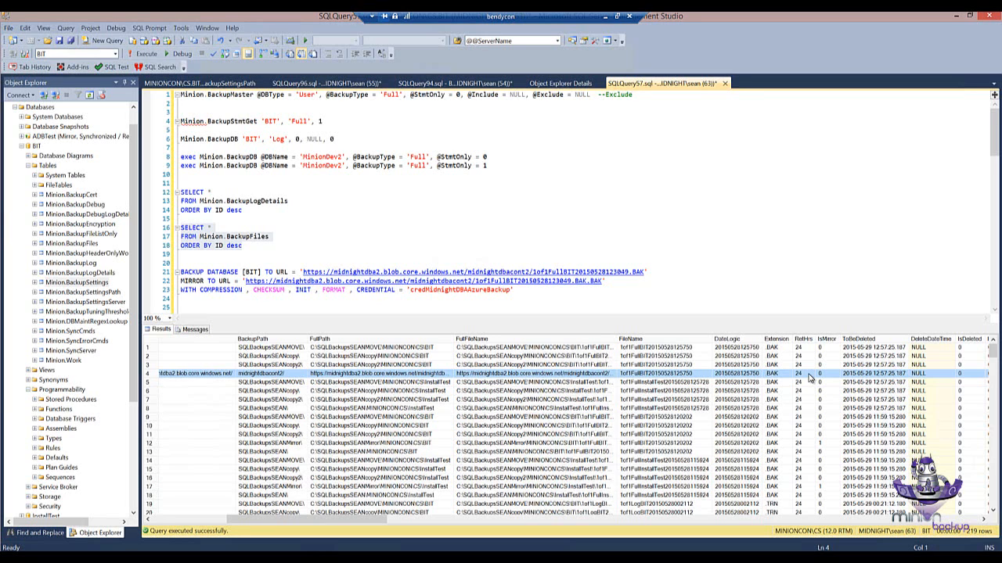
Review the BIT row and its BackupDrive value in the Minion.BackupSettingsPath table
click(181, 84)
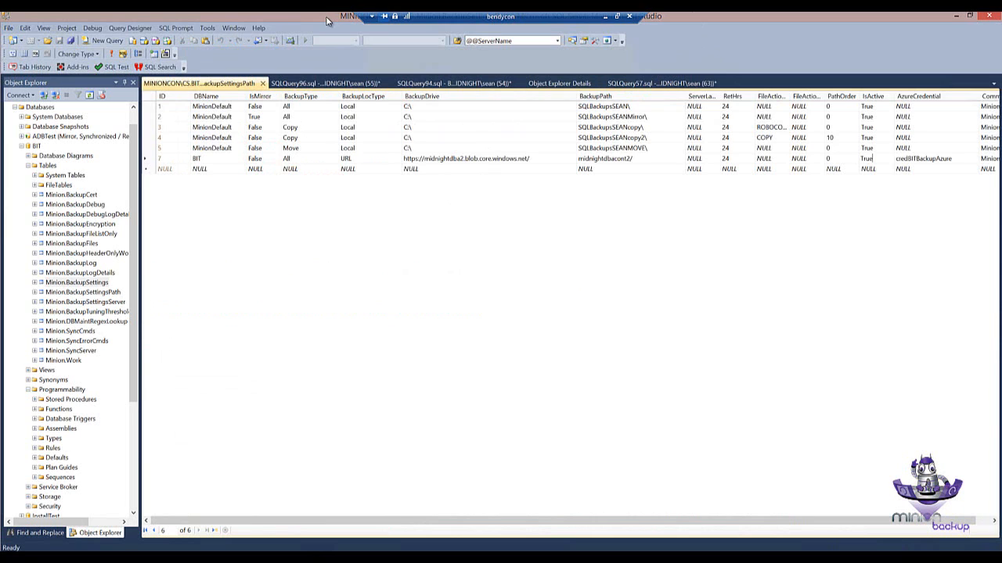
click(147, 160)
click(147, 169)
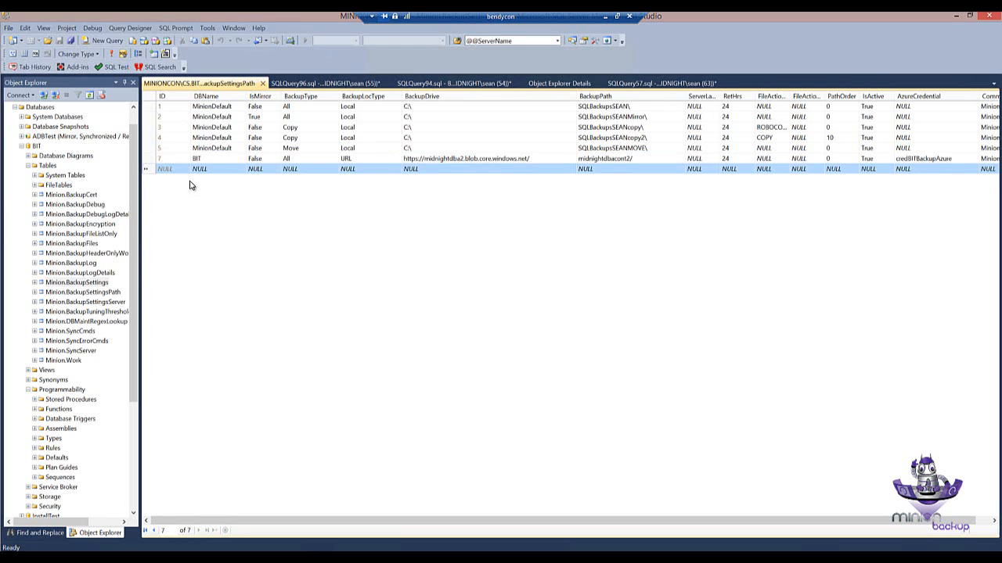
click(435, 160)
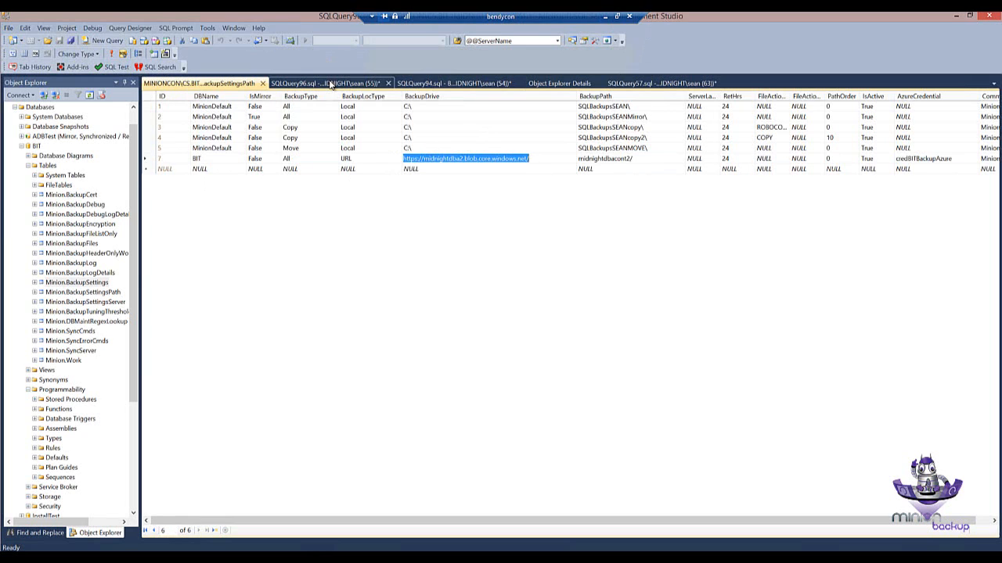
Try to run the BACKUP DATABASE [BIT] statement in SQLQuery57 that backs up to disk and mirrors to an Azure URL
click(331, 84)
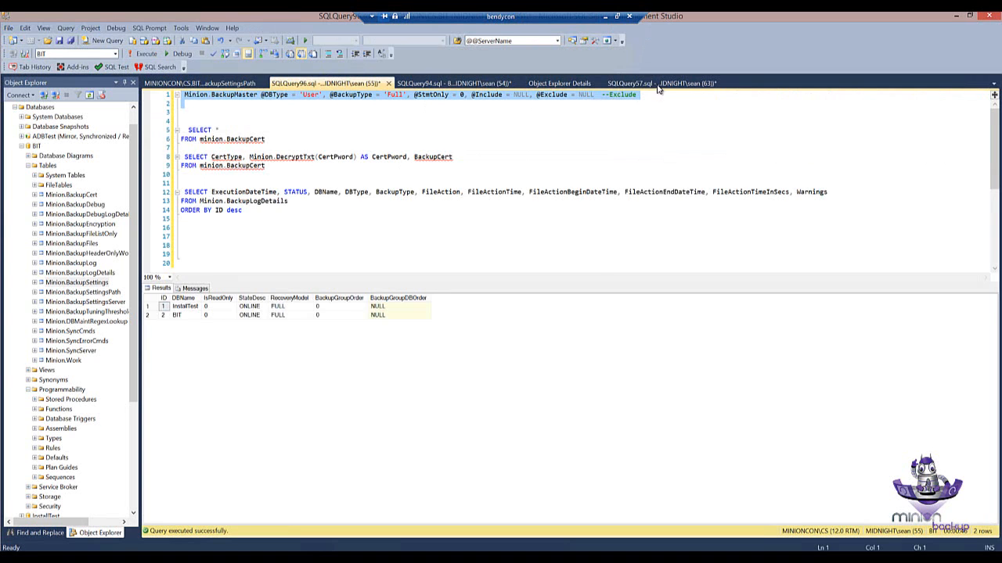
click(662, 83)
click(333, 236)
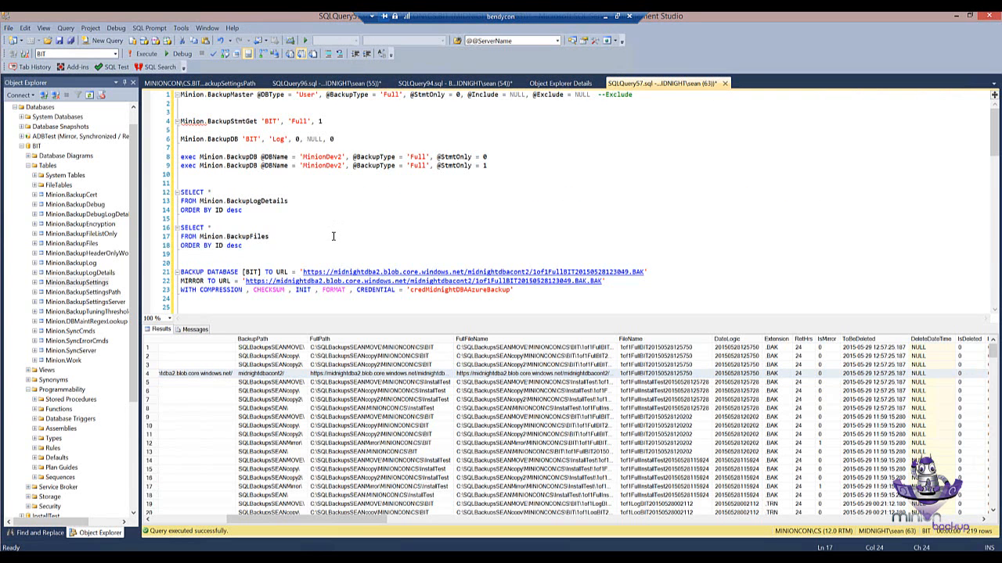
key(ctrl+r)
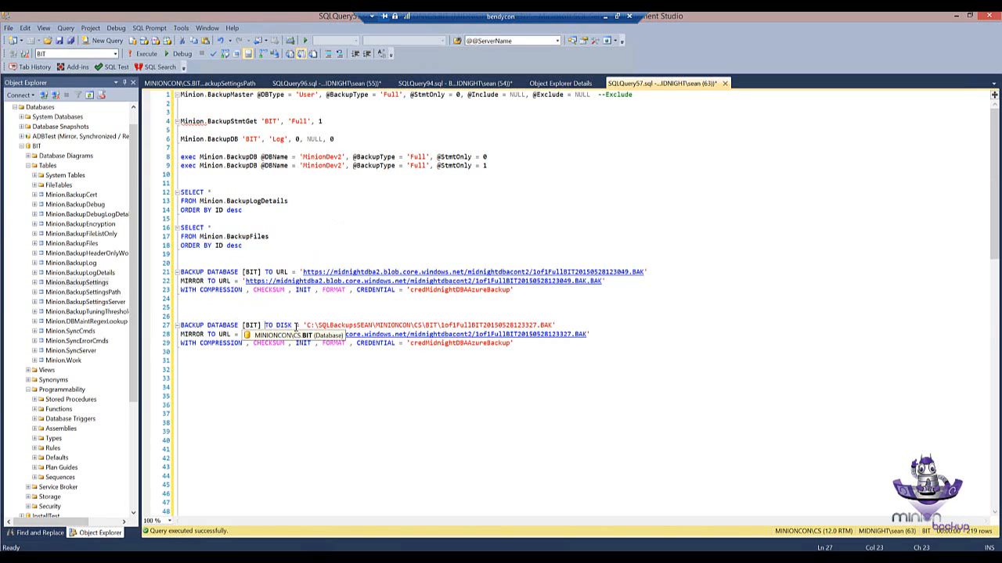
drag(265, 325, 576, 321)
click(577, 318)
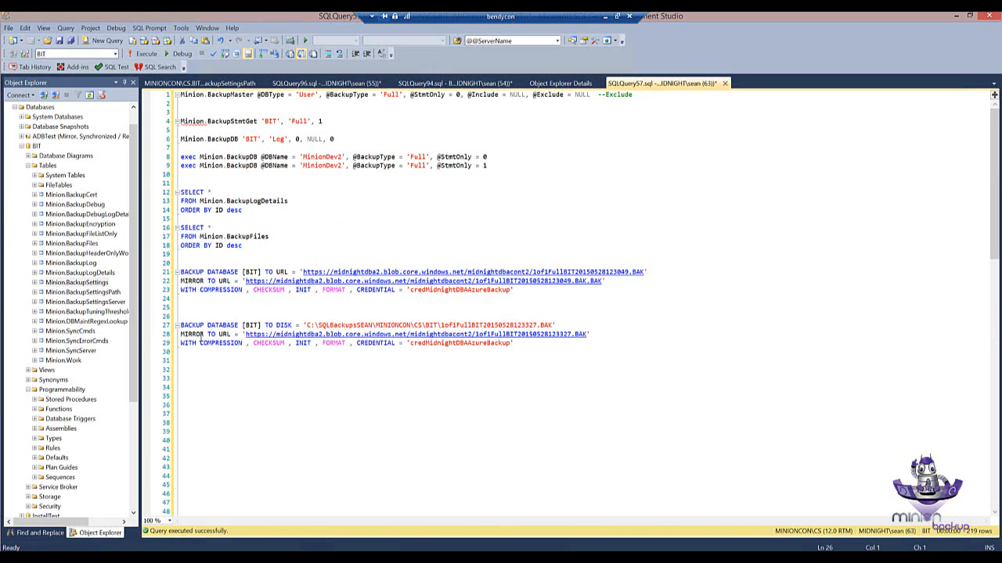
drag(180, 334, 595, 334)
click(589, 335)
drag(175, 354, 177, 313)
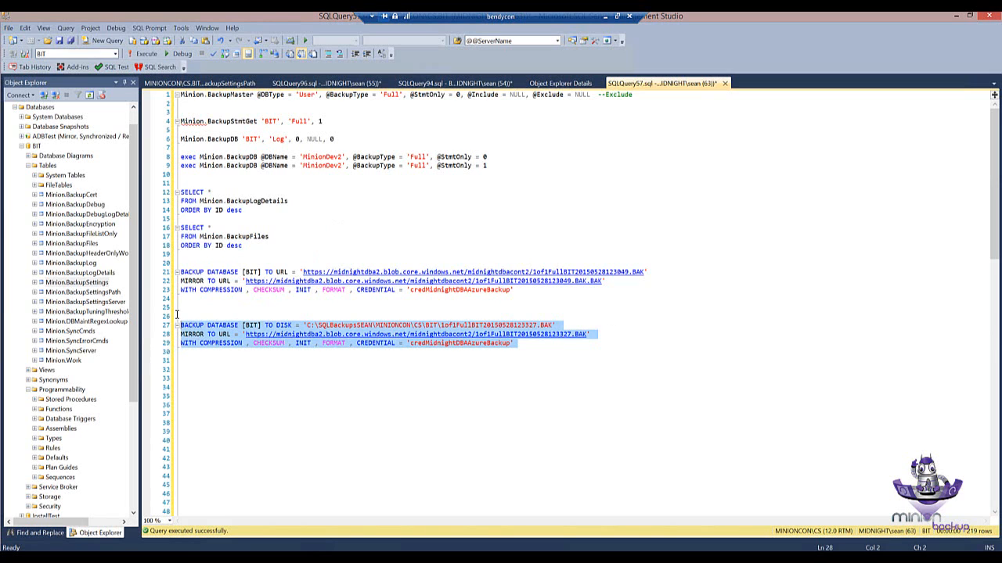
click(143, 54)
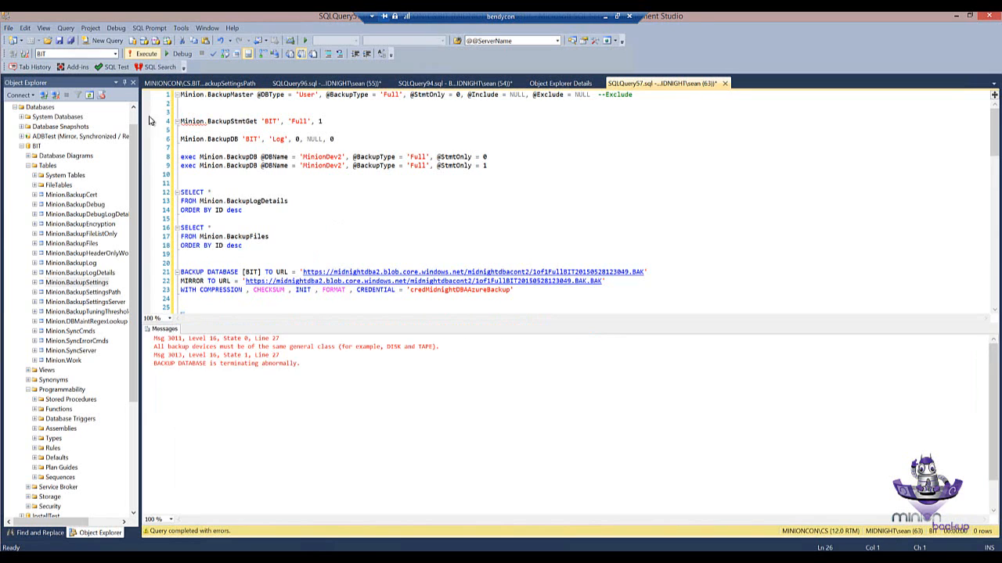
Examine the error message returned for the disk backup with a URL mirror, and hide the results pane
drag(195, 346, 246, 346)
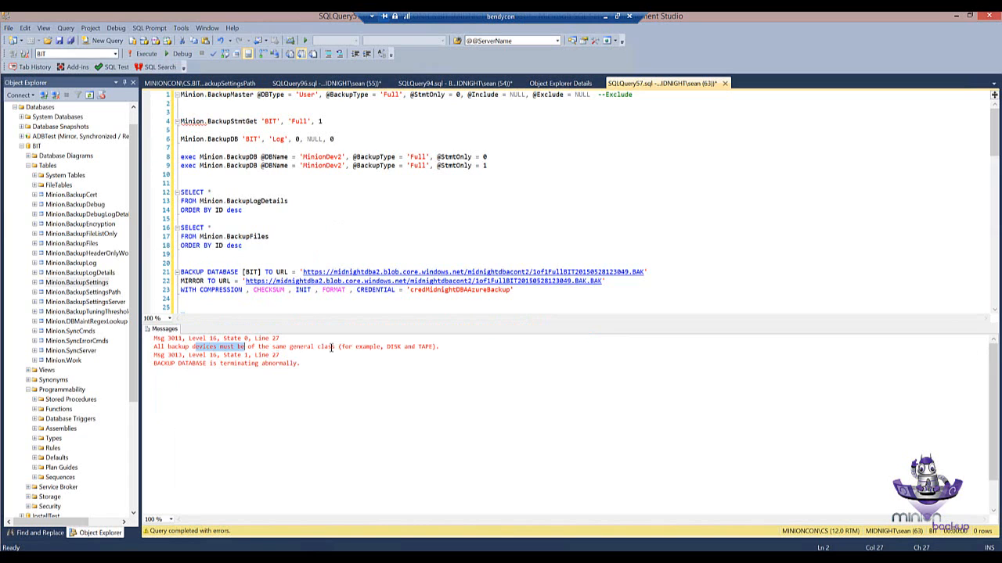
drag(331, 347, 388, 347)
click(396, 345)
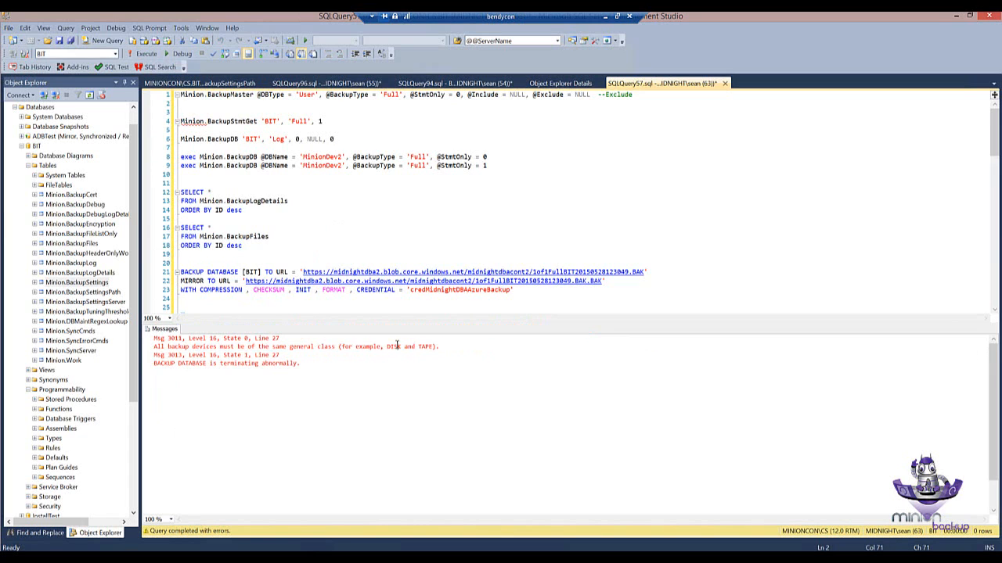
click(237, 307)
key(ctrl+r)
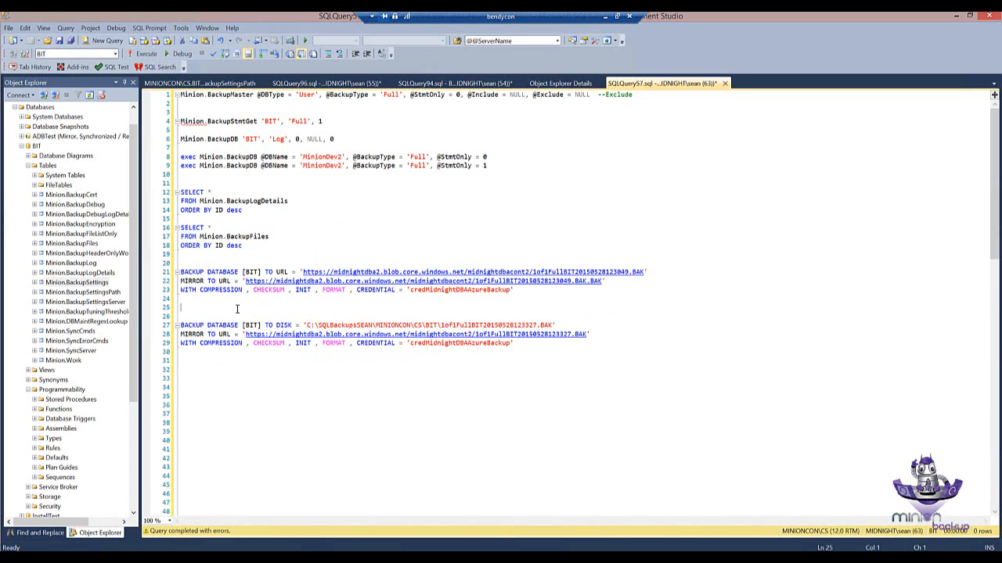